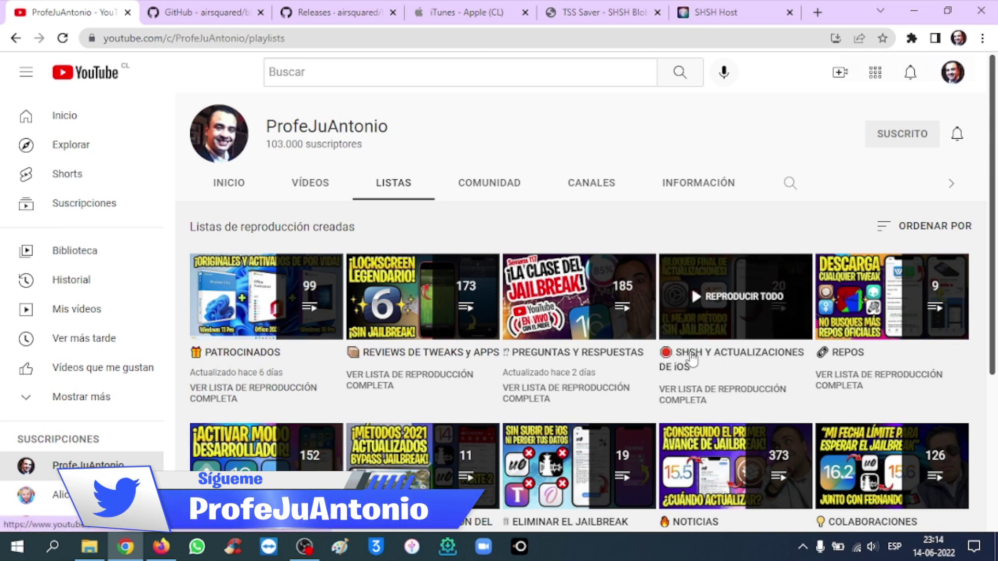
- Open the full "SHSH Y ACTUALIZACIONES DE iOS" playlist of the channel
left_click(704, 406)
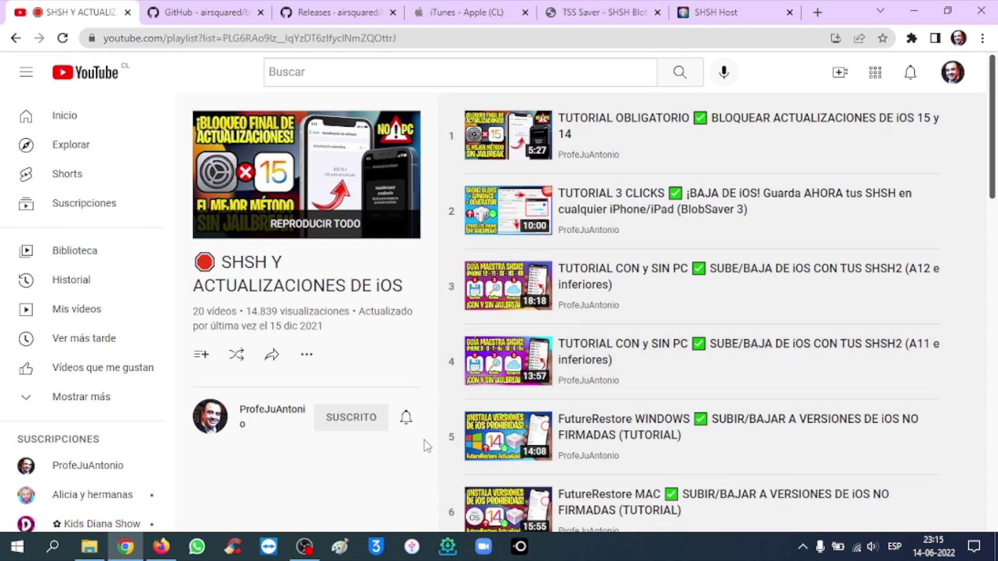
- Go from the blobsaver GitHub repository to its releases and examine the v3.2.1 downloads for macOS, Windows and Linux
left_click(207, 11)
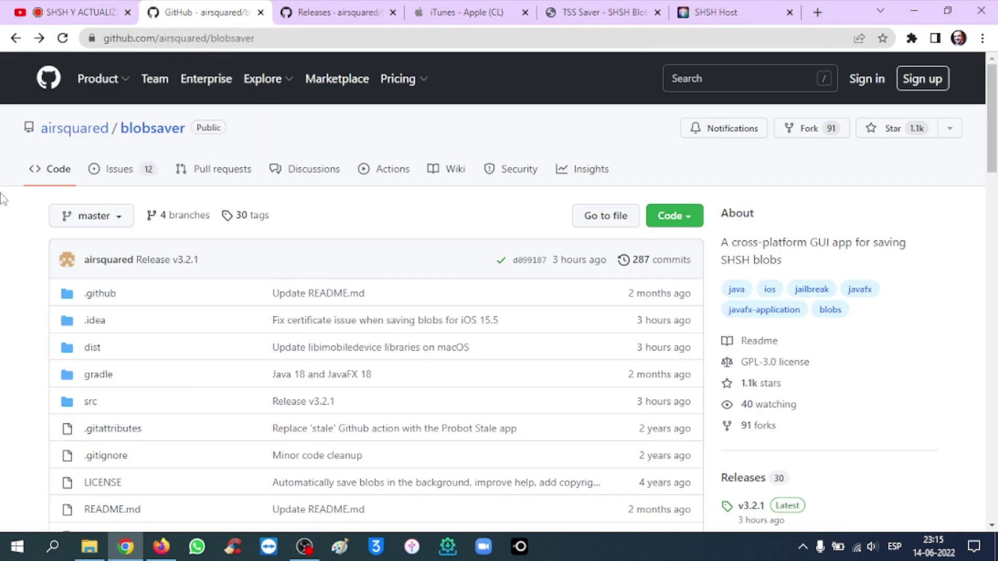
left_click(751, 484)
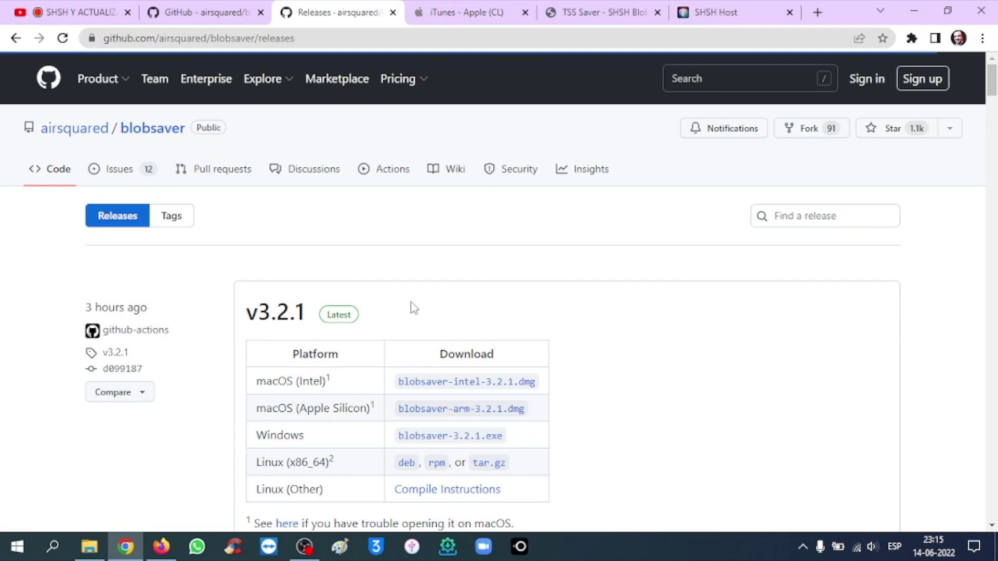
left_click_drag(307, 314, 247, 315)
left_click(464, 304)
scroll(609, 322, "down", 1)
double_click(265, 309)
double_click(268, 363)
left_click(266, 383)
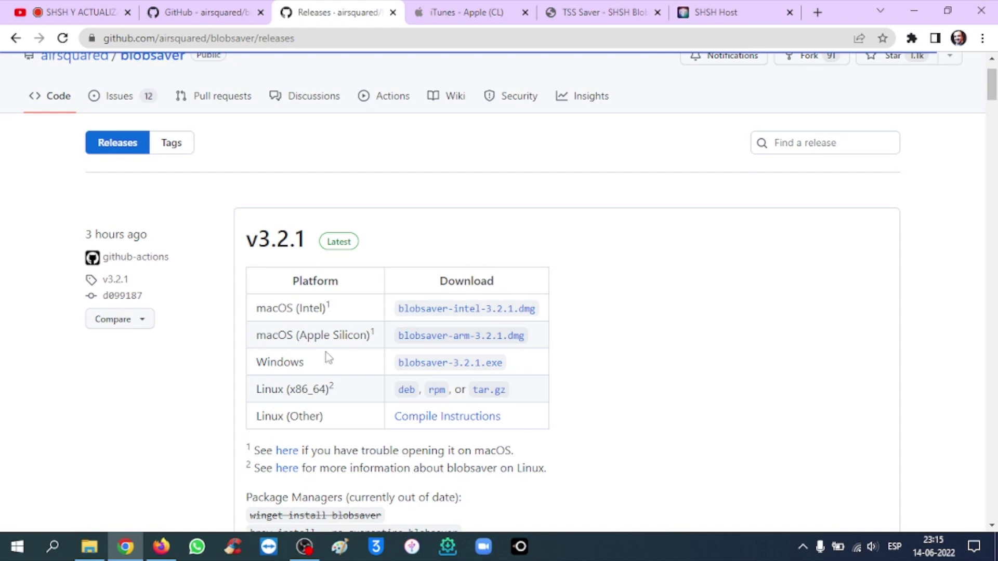
- Download the 64-bit iTunes installer for Windows from Apple's iTunes page, using the Windows version instead of the Microsoft Store one
left_click(469, 13)
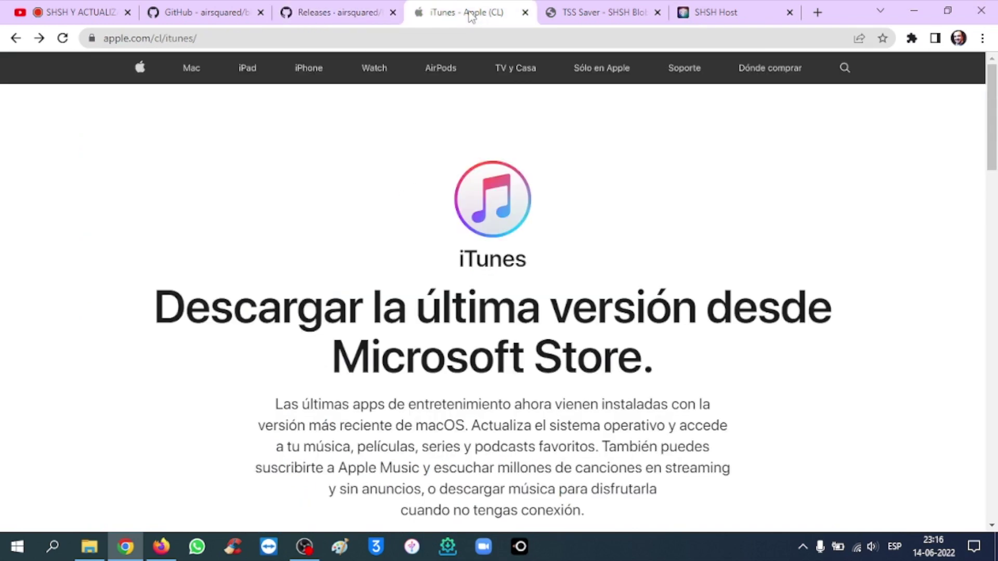
left_click_drag(418, 305, 702, 306)
scroll(701, 307, "down", 4)
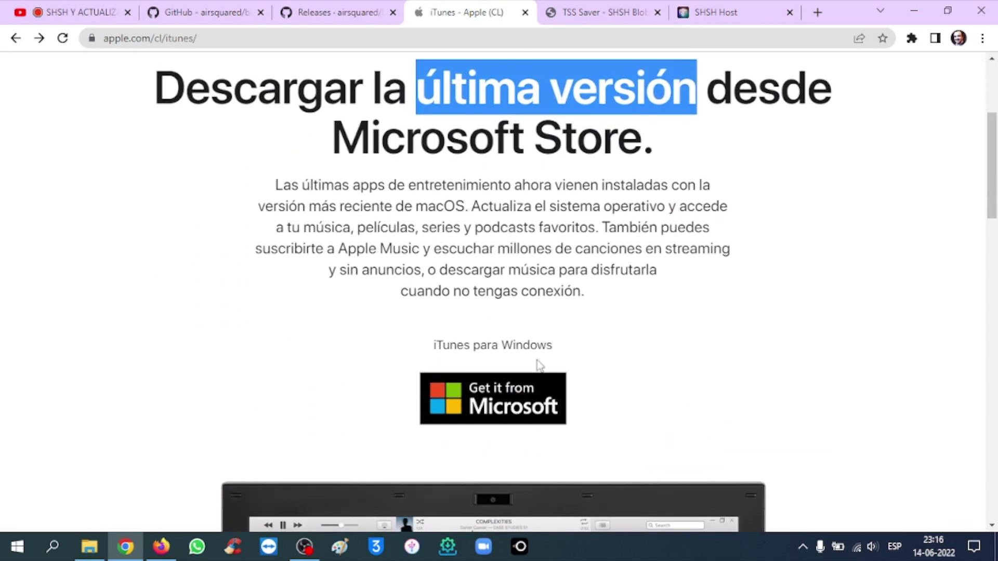
scroll(619, 362, "down", 10)
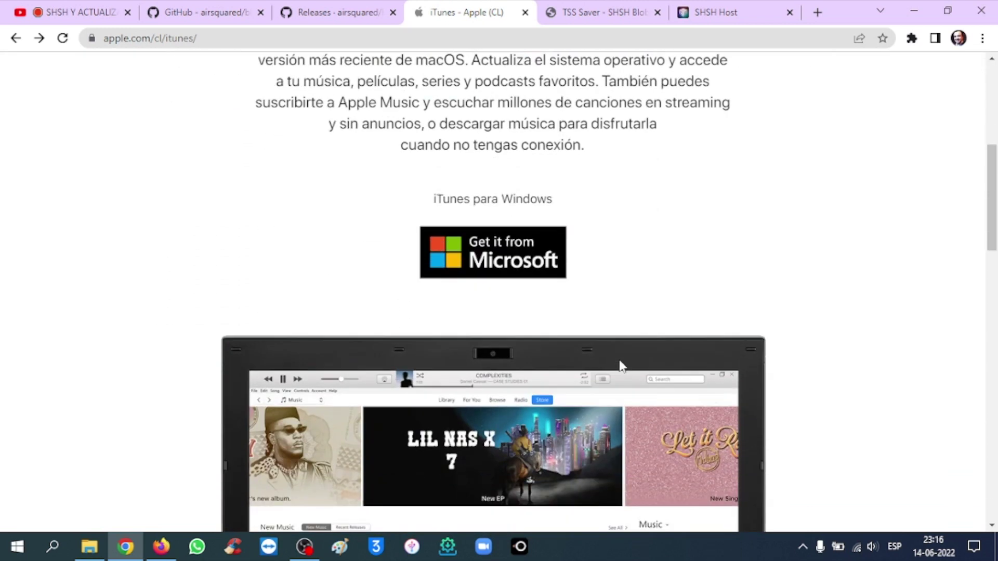
scroll(620, 366, "down", 2)
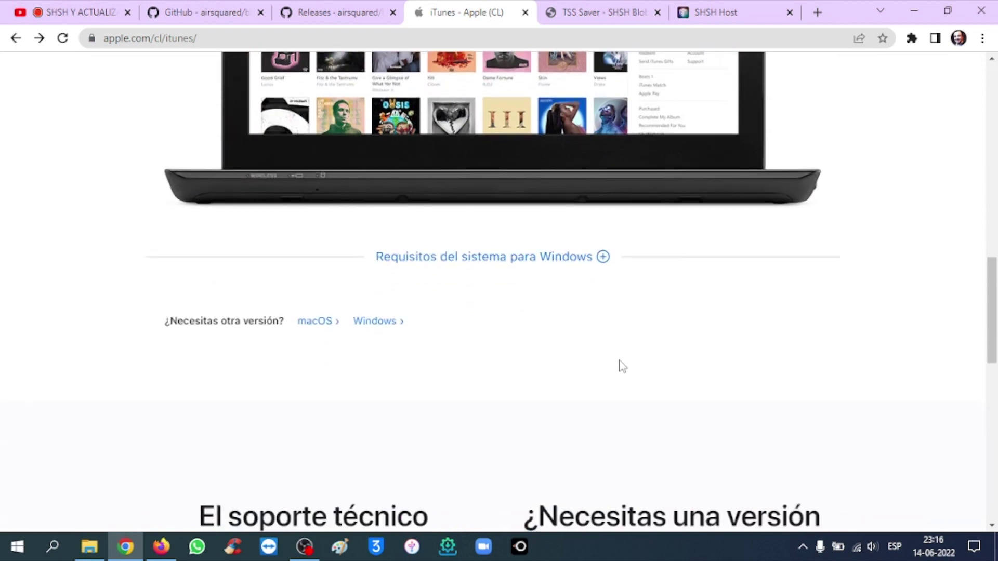
left_click(375, 322)
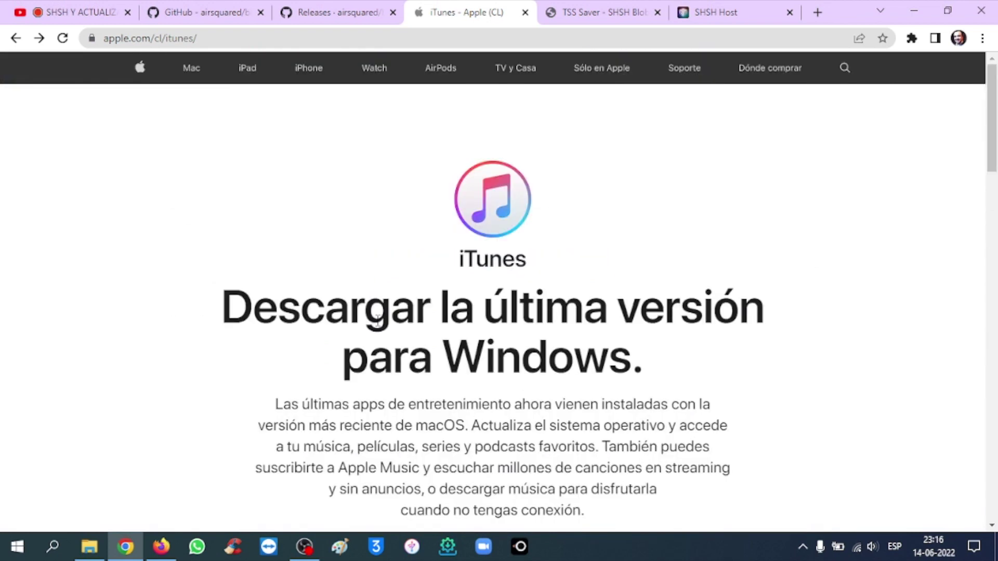
scroll(561, 290, "down", 4)
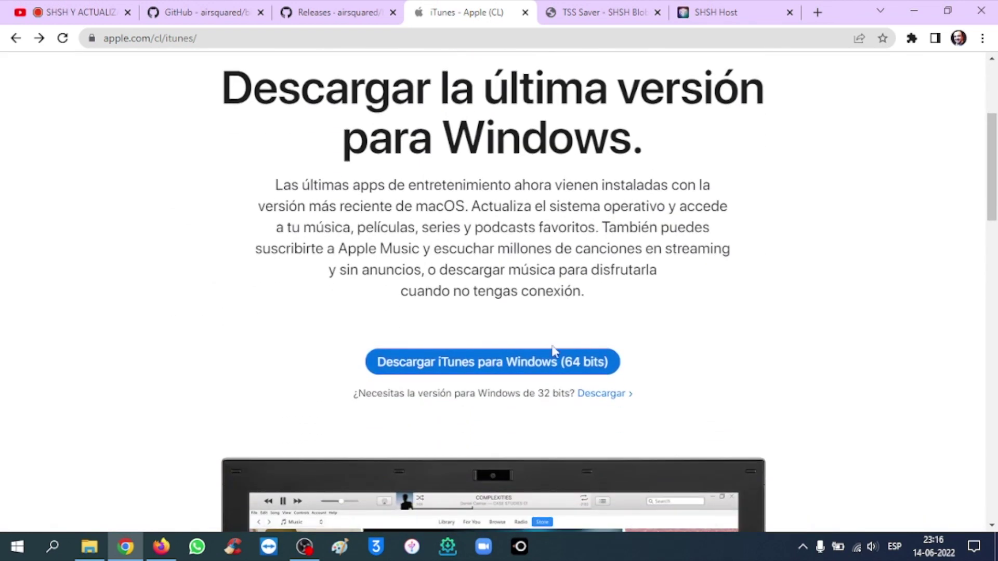
left_click(569, 363)
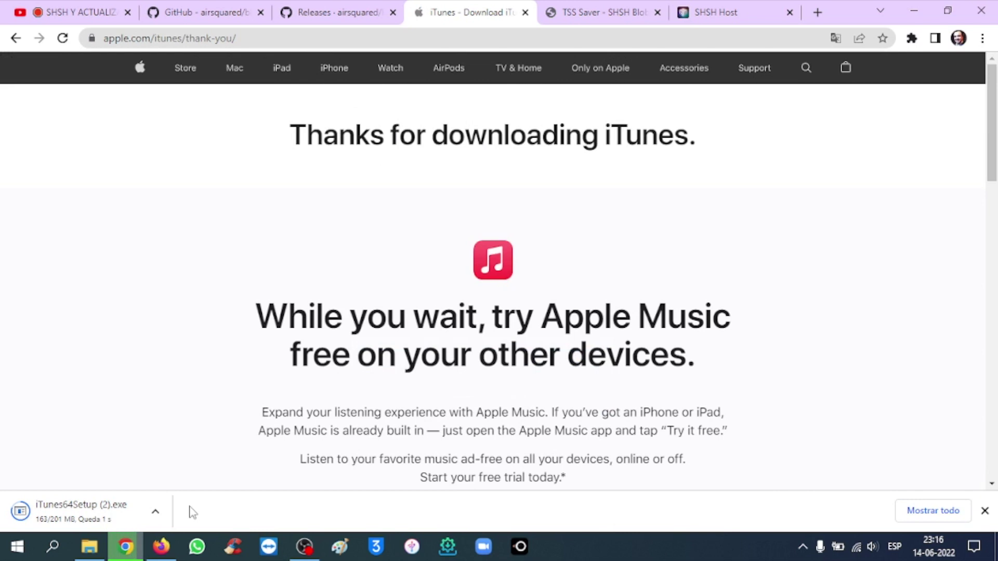
- Download the Windows installer blobsaver-3.2.1.exe from the GitHub releases page
left_click(345, 10)
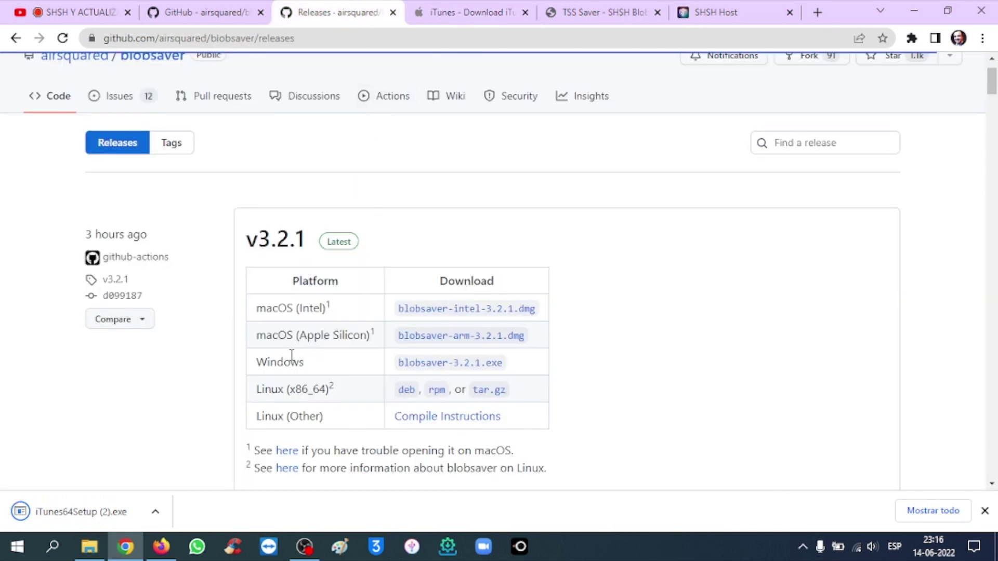
left_click(441, 361)
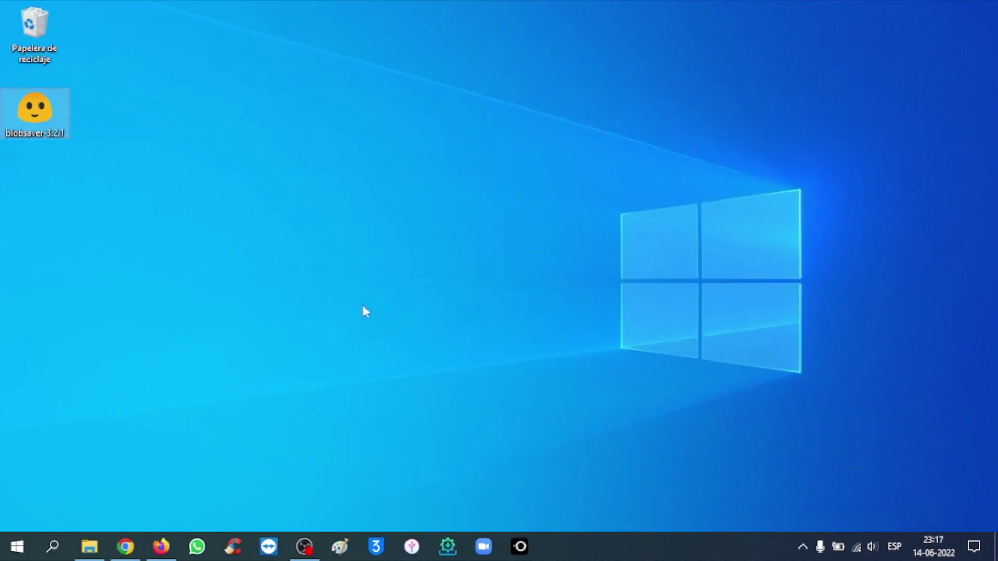
- Run the blobsaver-3.2.1 installer as administrator, install it with a desktop shortcut, and finish with blobsaver launching
right_click(38, 117)
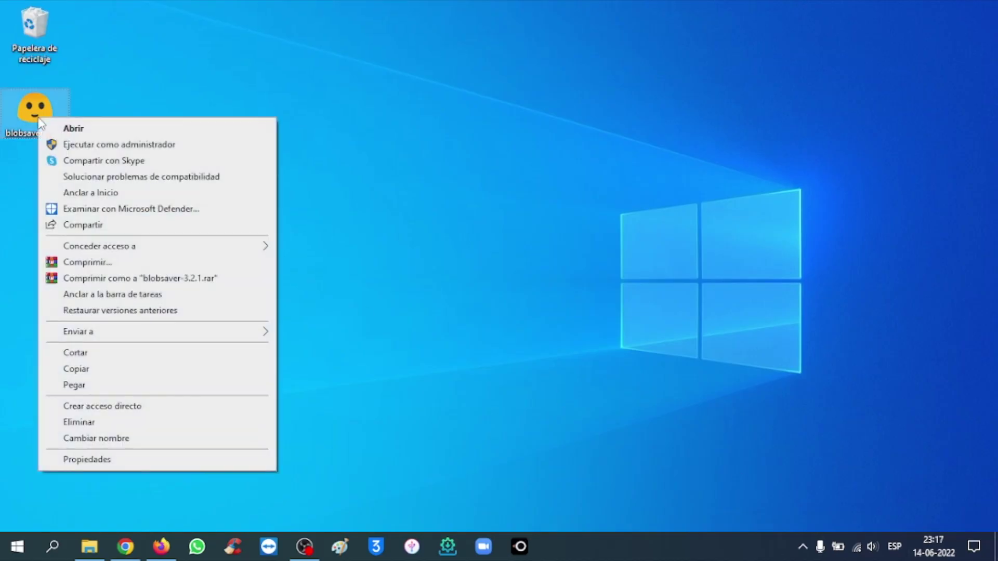
left_click(114, 145)
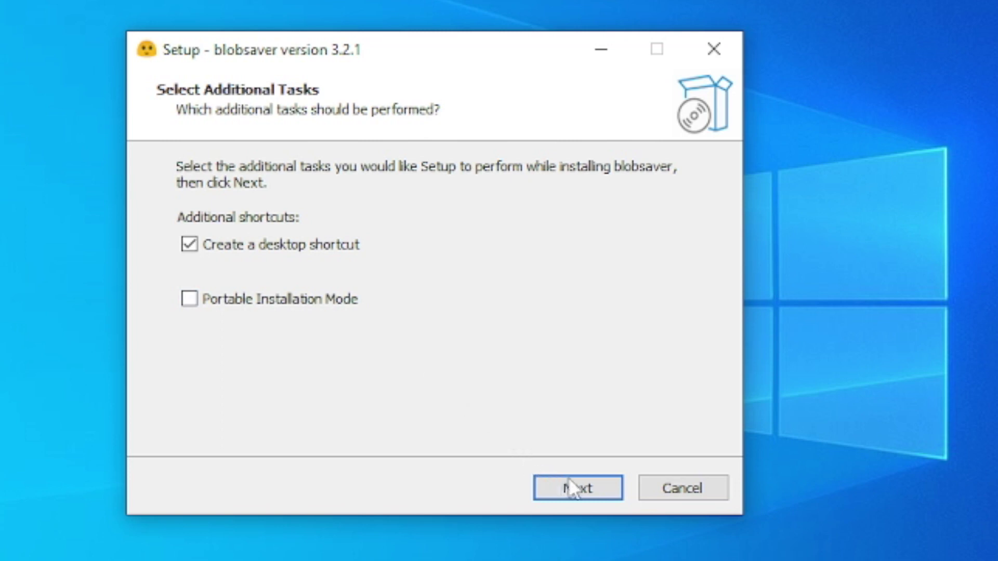
left_click(585, 479)
left_click(585, 486)
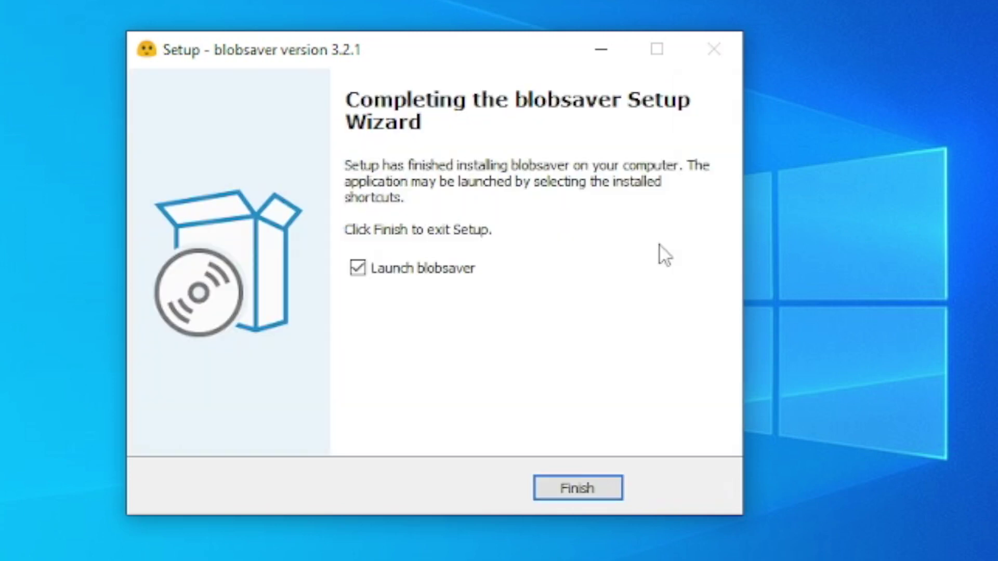
left_click(604, 482)
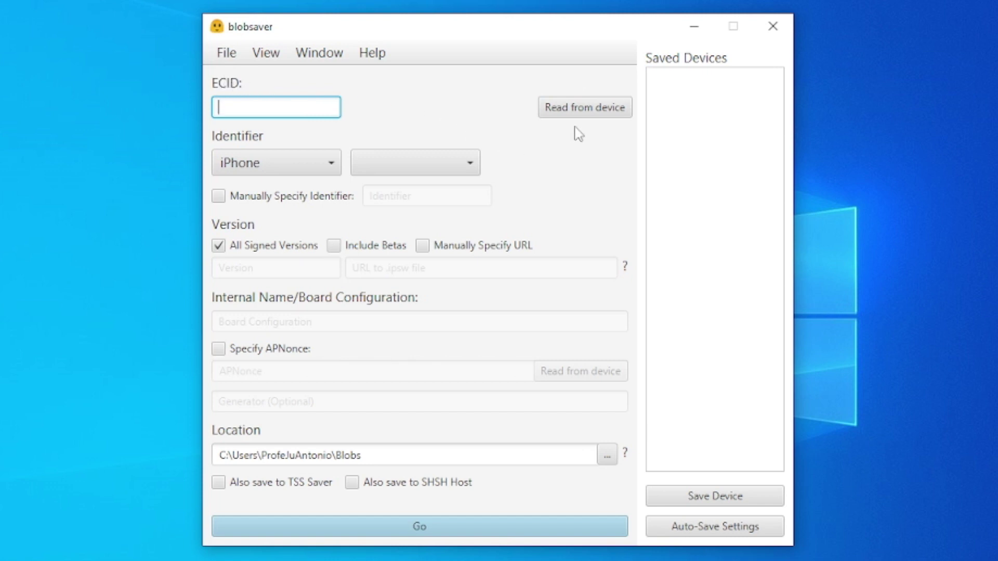
- Read the ECID and identifier from the connected iPhone and include betas alongside all signed versions
left_click(590, 116)
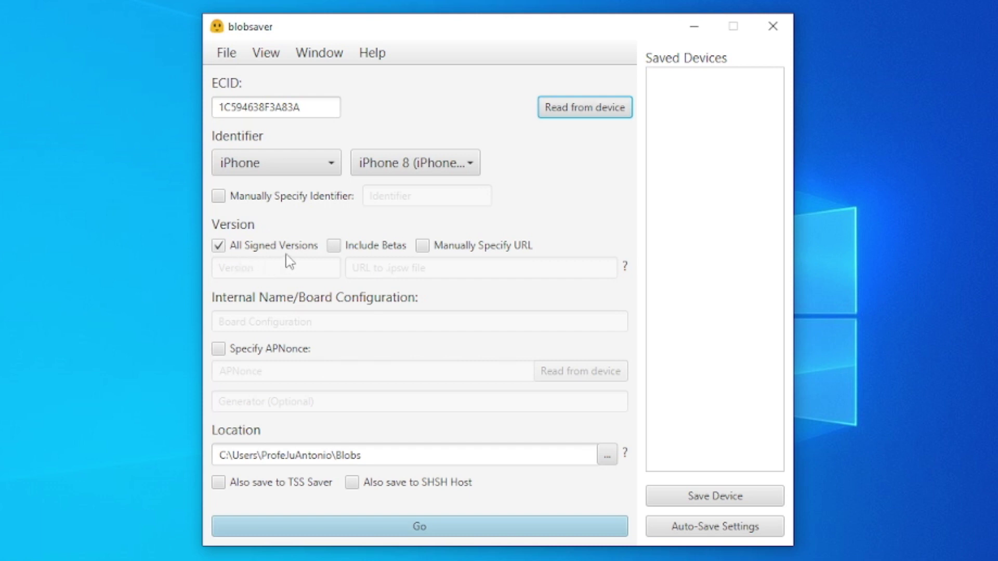
left_click(334, 246)
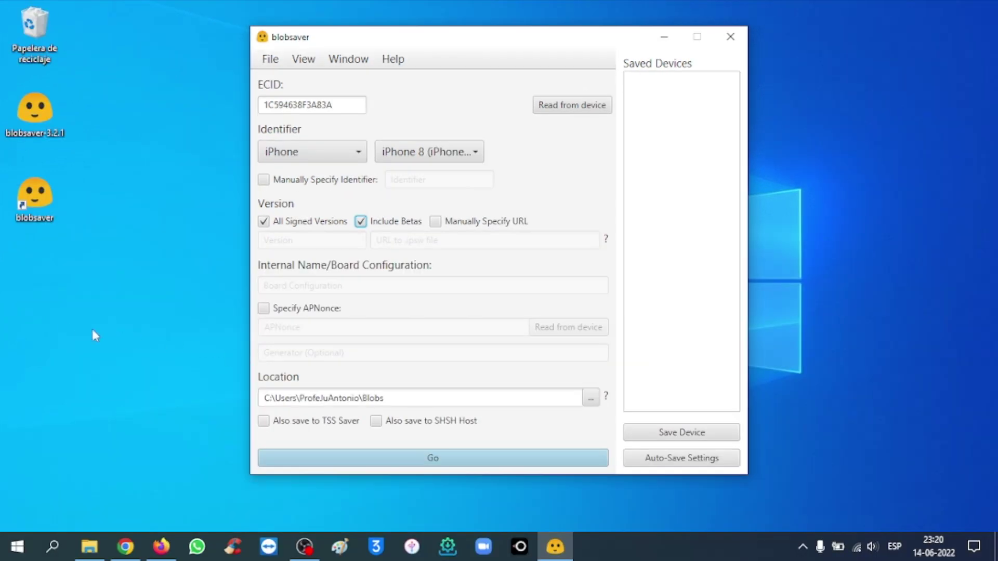
- Create a new folder named SHSH on the desktop
right_click(64, 323)
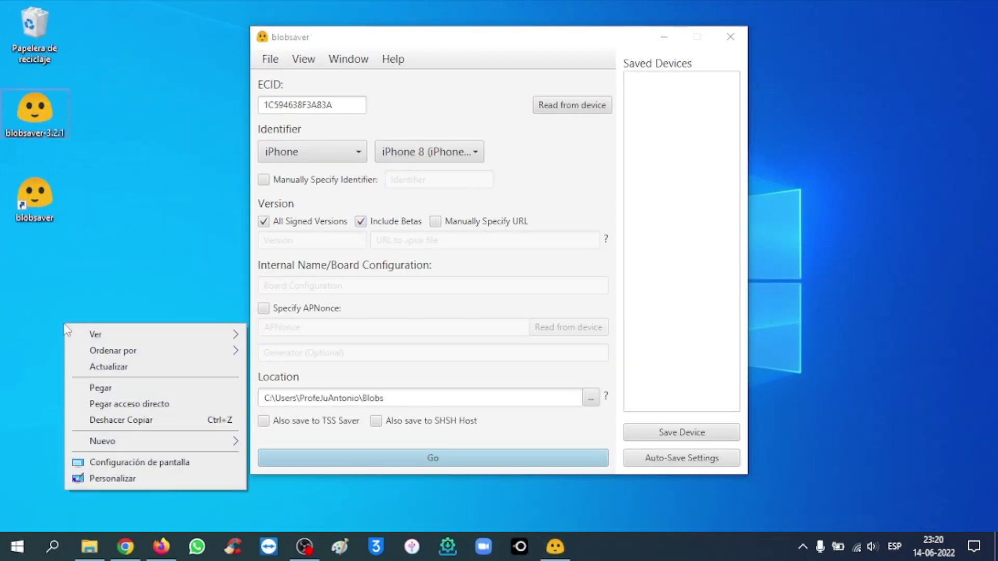
mouse_move(145, 441)
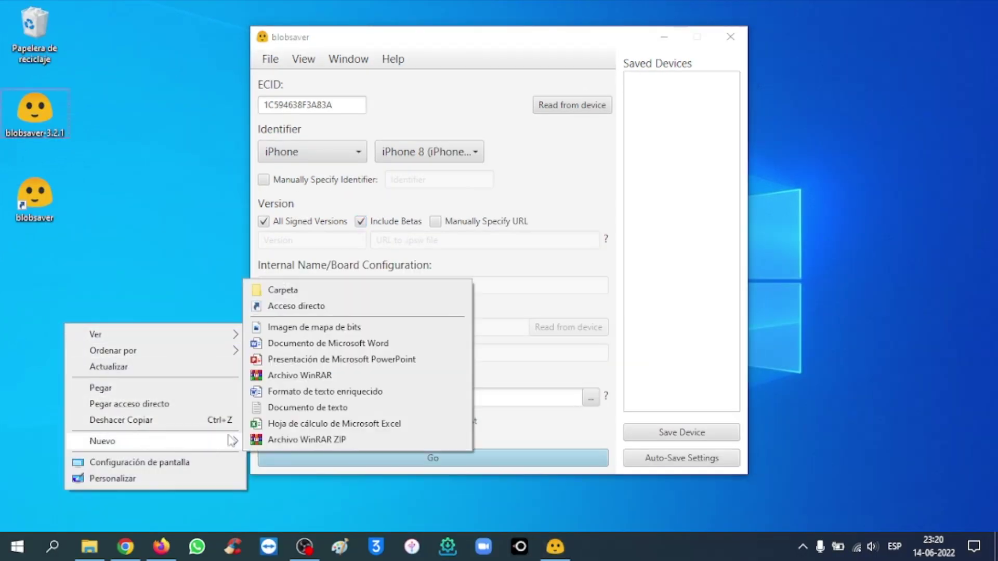
left_click(287, 290)
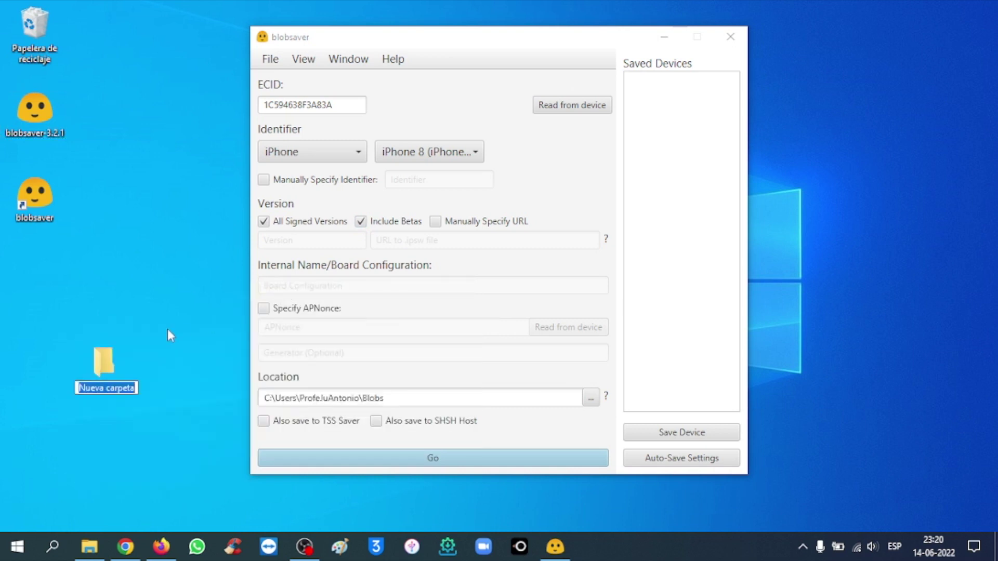
type("SHSH")
key("Return")
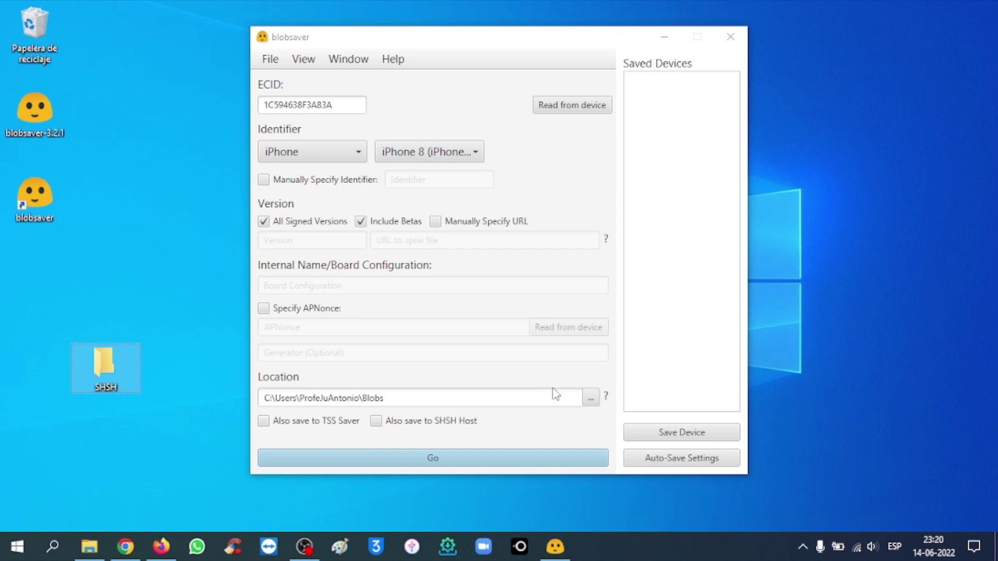
- Set the blob save location to the SHSH folder on the desktop
left_click(590, 398)
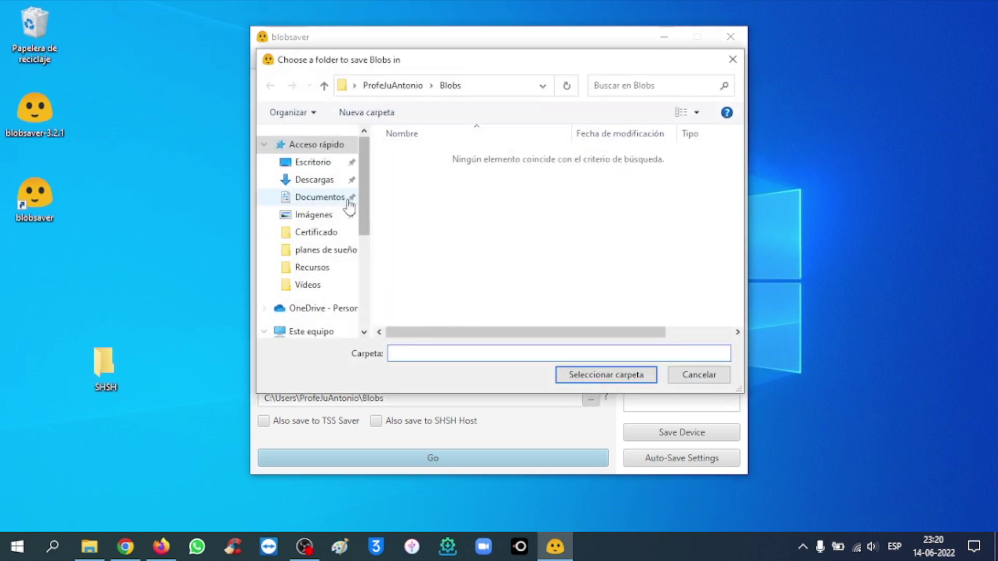
left_click(312, 162)
left_click(412, 167)
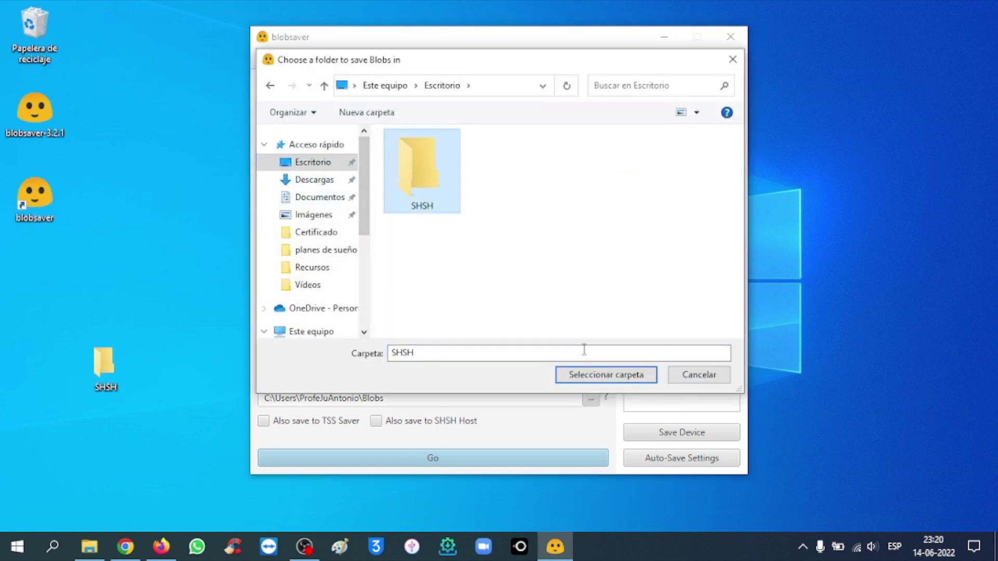
left_click(592, 376)
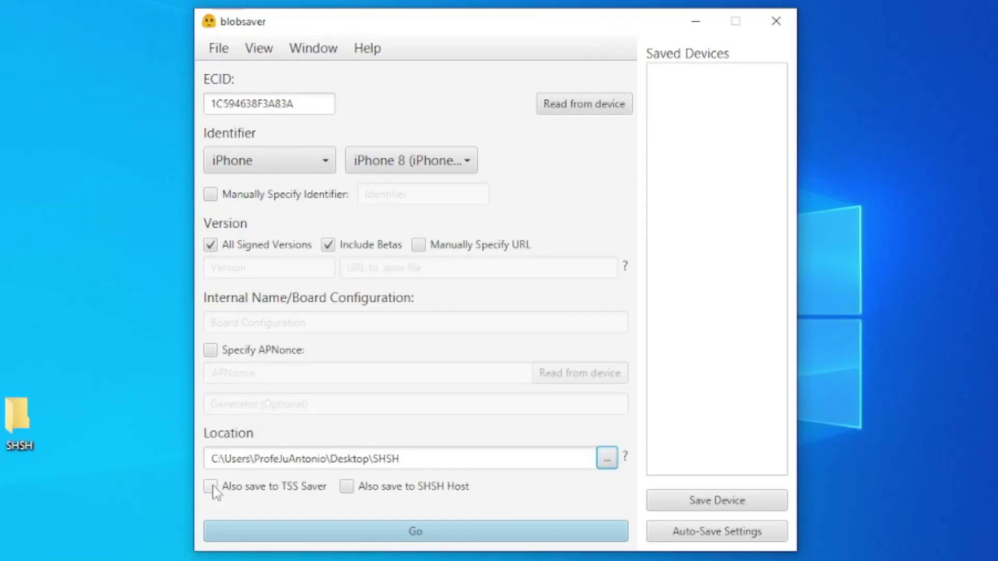
- Enable also saving to TSS Saver and SHSH Host, save the blobs, and dismiss the result message
left_click(212, 487)
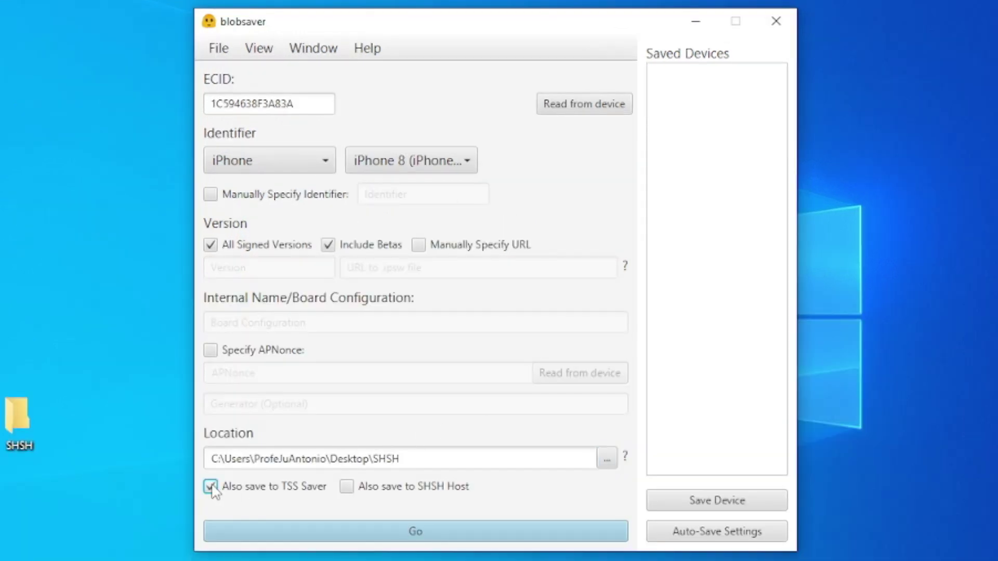
left_click(348, 488)
left_click(489, 529)
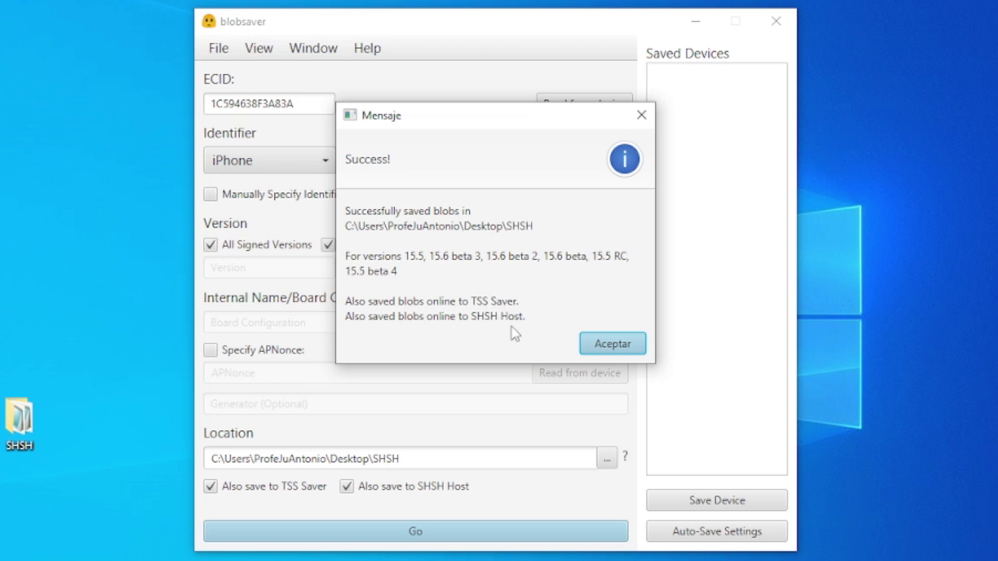
left_click(608, 345)
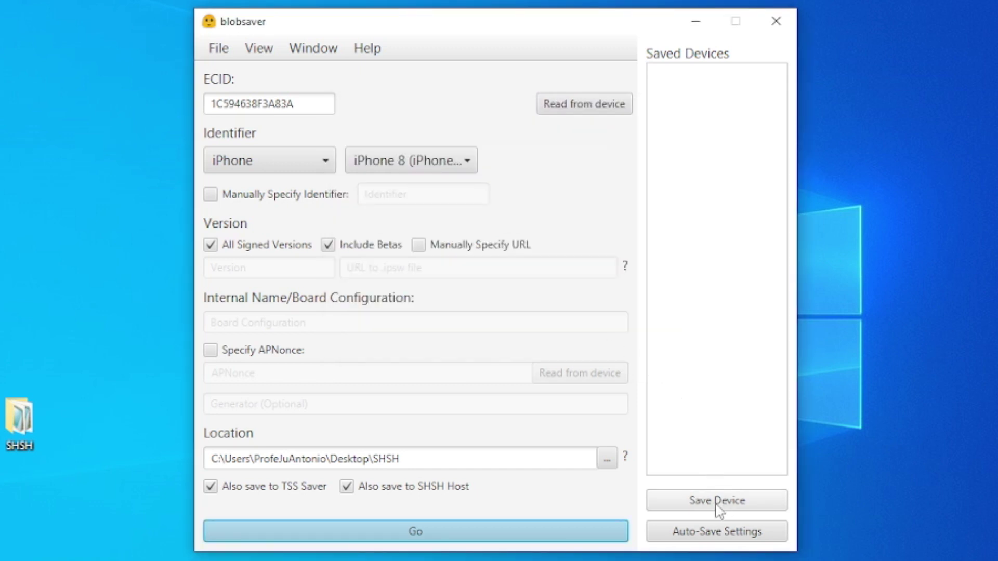
- Save the current device under the name "iPhone 8" and select it among the saved devices
left_click(750, 500)
type("iPhone 8")
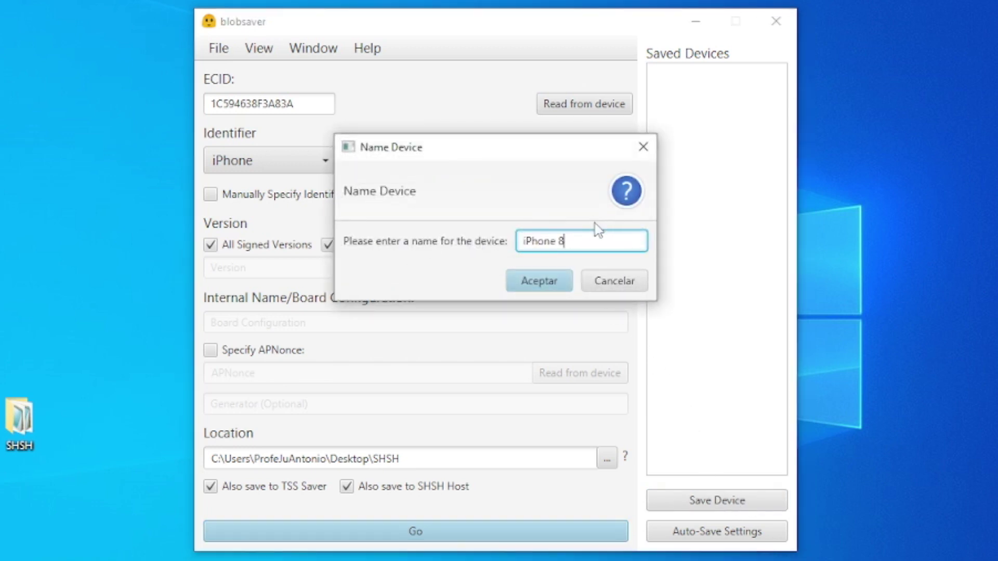
left_click(551, 282)
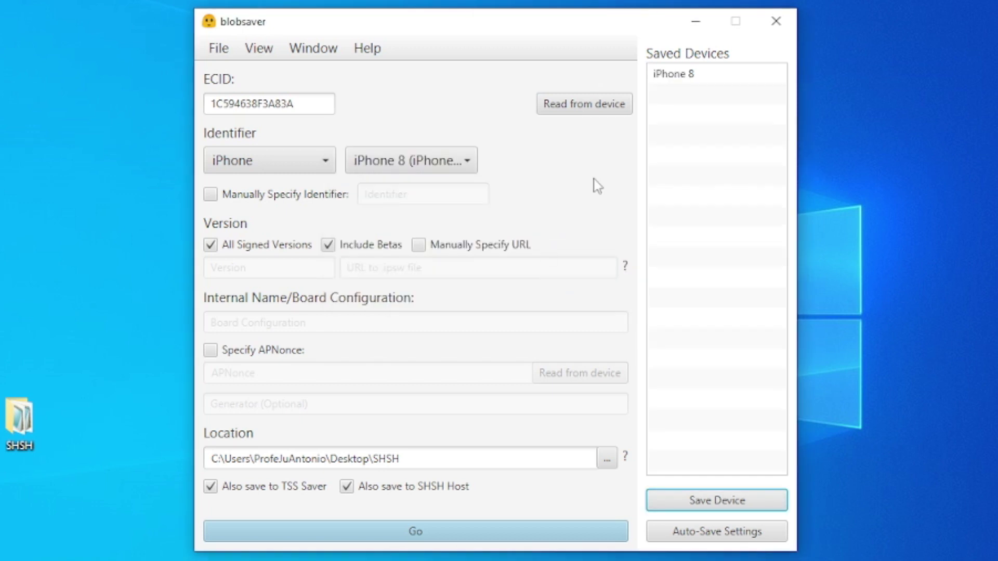
left_click(681, 75)
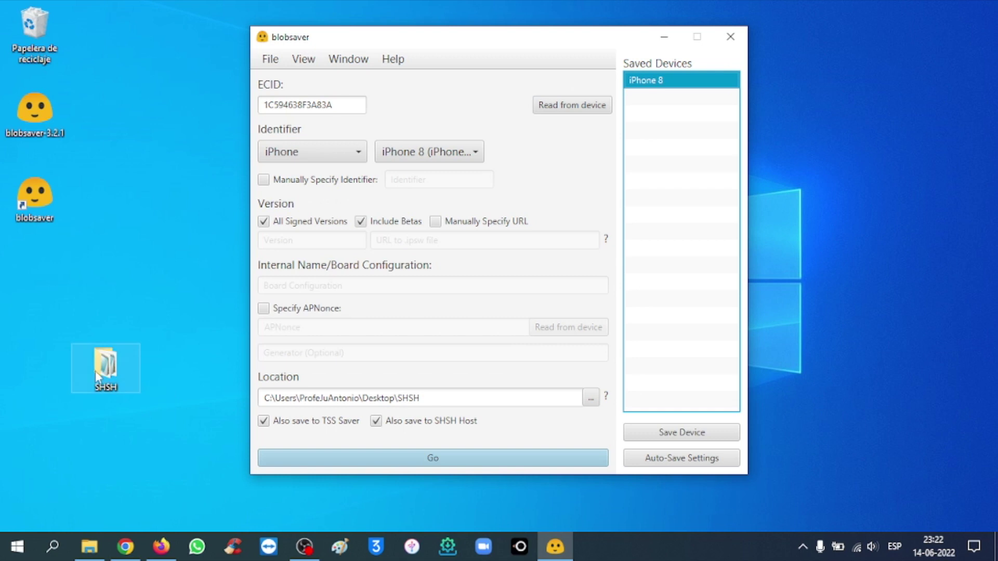
- Open the desktop SHSH folder and widen the name column to examine the iOS versions in the blob file names
double_click(95, 370)
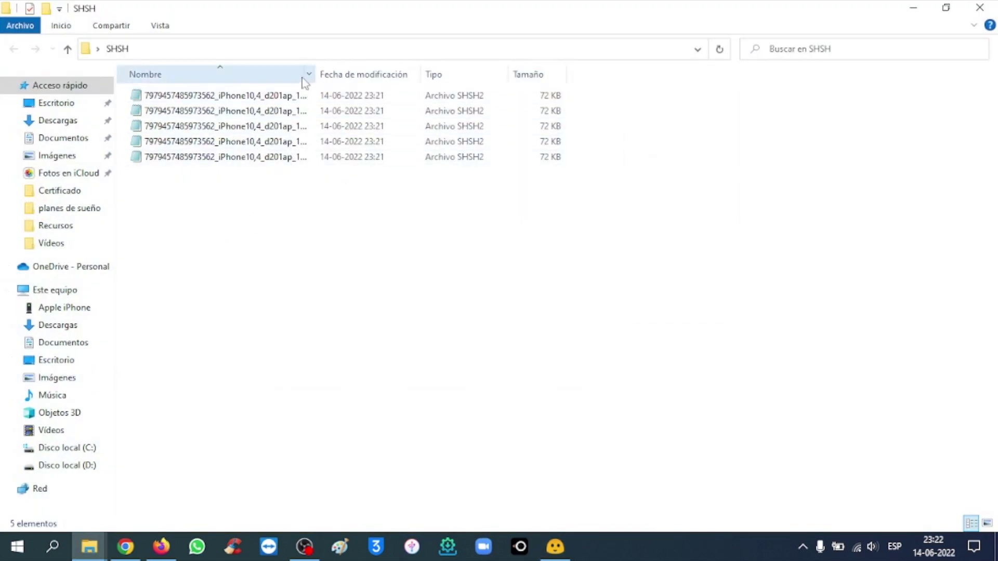
double_click(315, 74)
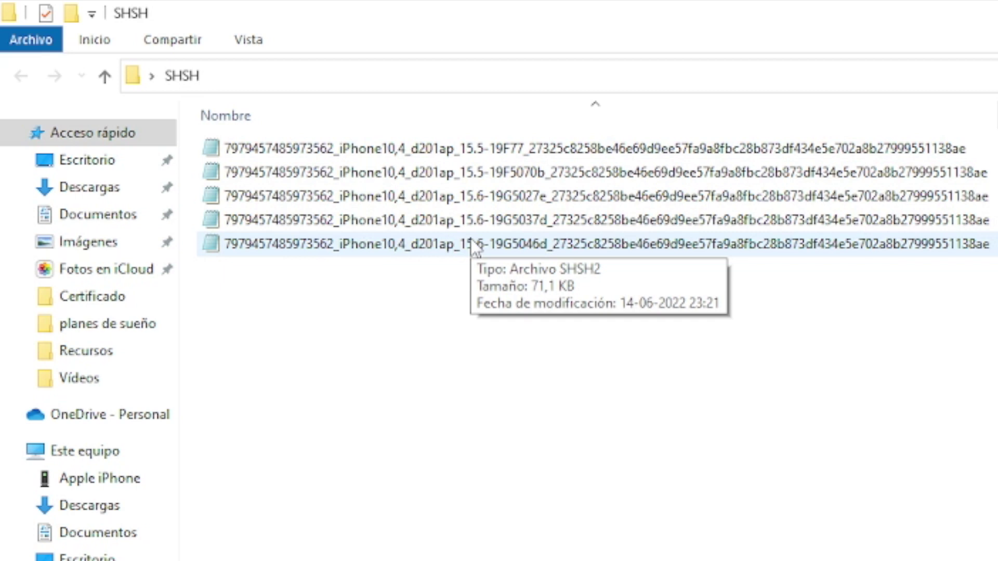
left_click(513, 149)
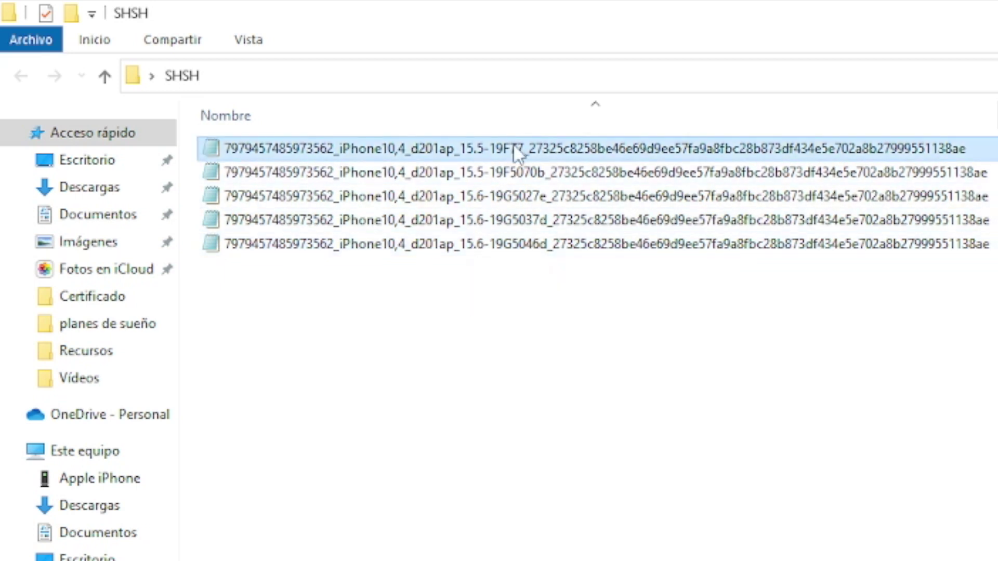
- Examine the iOS version and build number in each of the blob file names in the SHSH folder
left_click(515, 171)
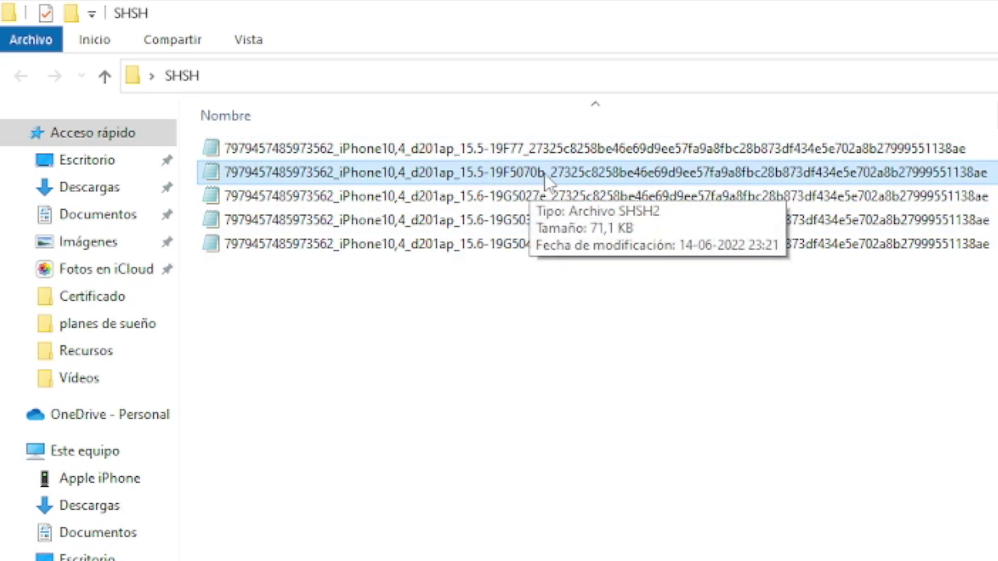
left_click(545, 189)
left_click(541, 218)
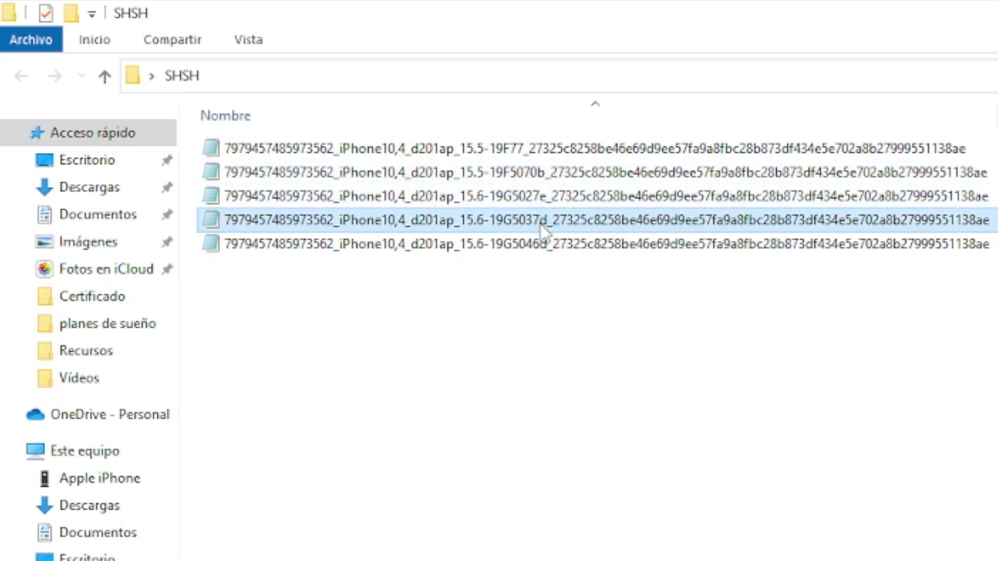
left_click(540, 242)
left_click(540, 221)
left_click(540, 197)
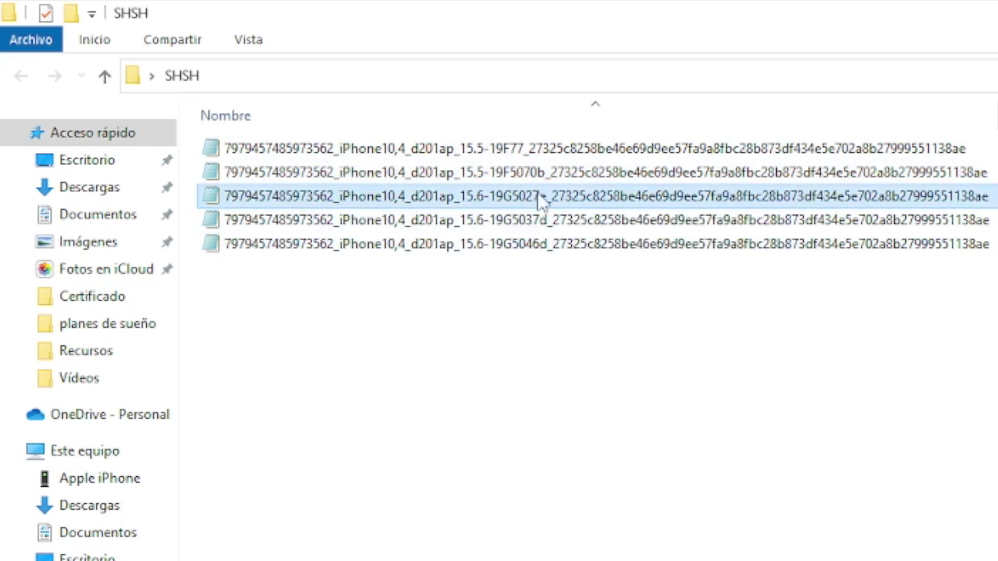
left_click(541, 171)
left_click(504, 149)
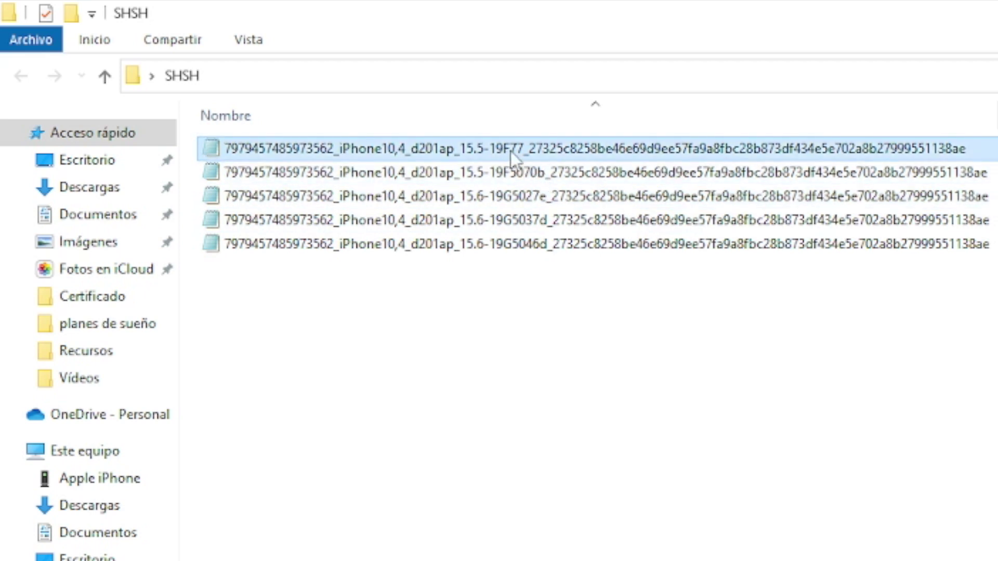
left_click(486, 165)
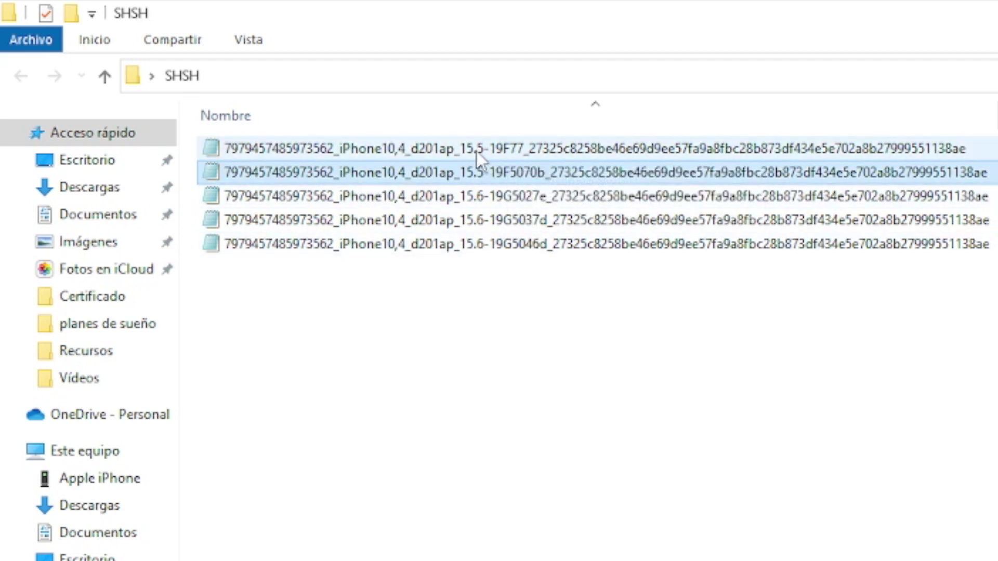
- Open the 15.5-19F77 blob file with Bloc de notas, keeping it as the default application for .shsh2 files
left_click(490, 151)
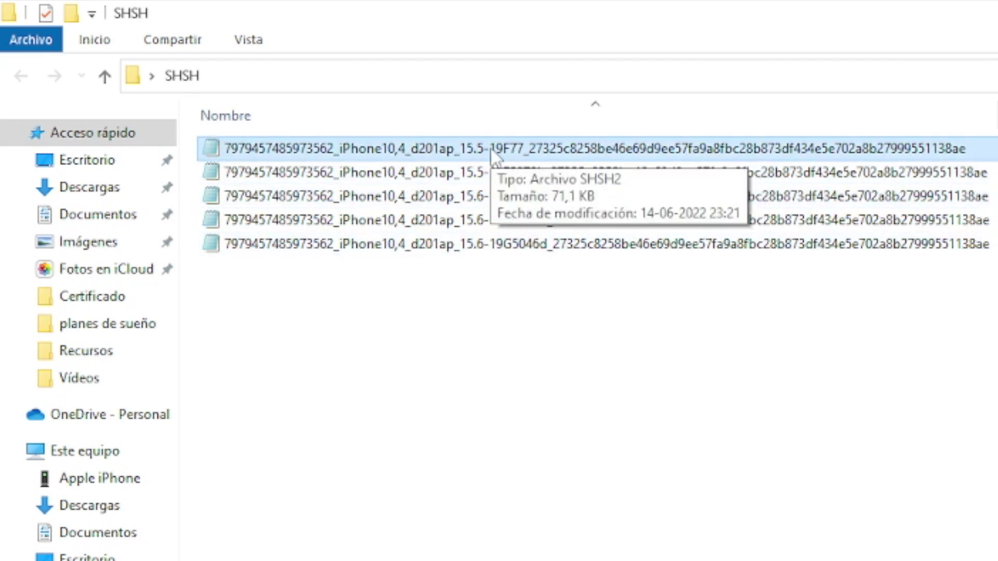
right_click(491, 150)
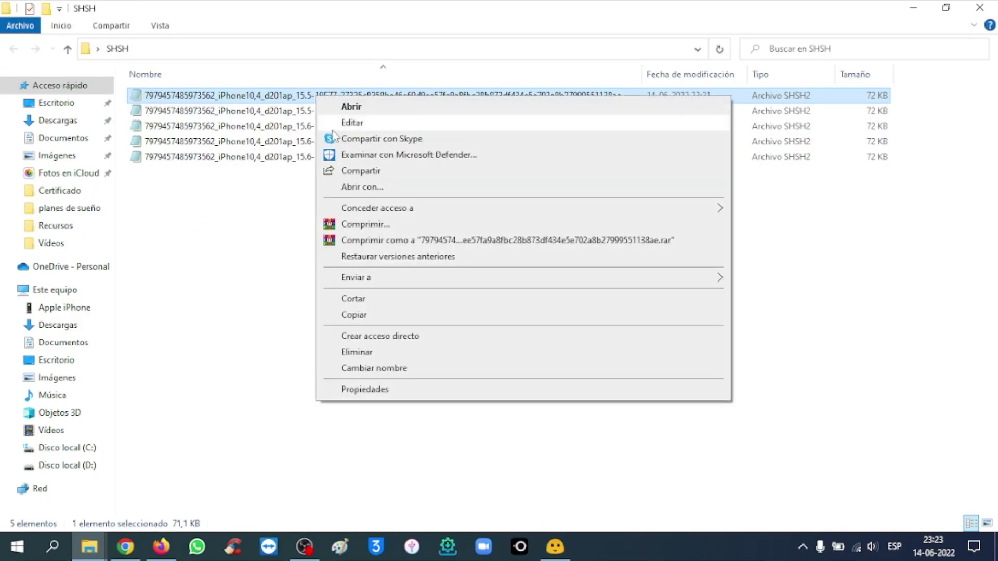
left_click(356, 187)
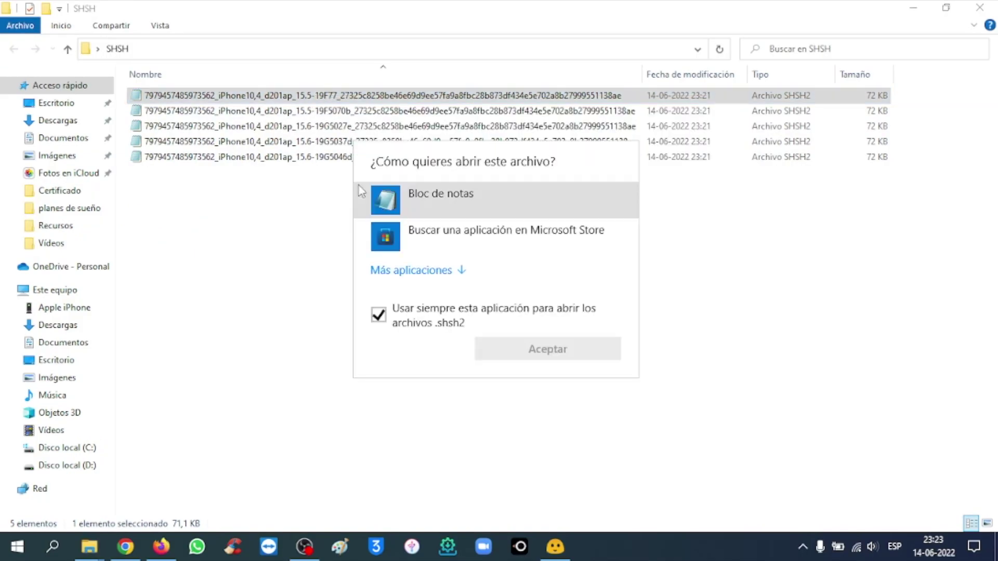
left_click(409, 215)
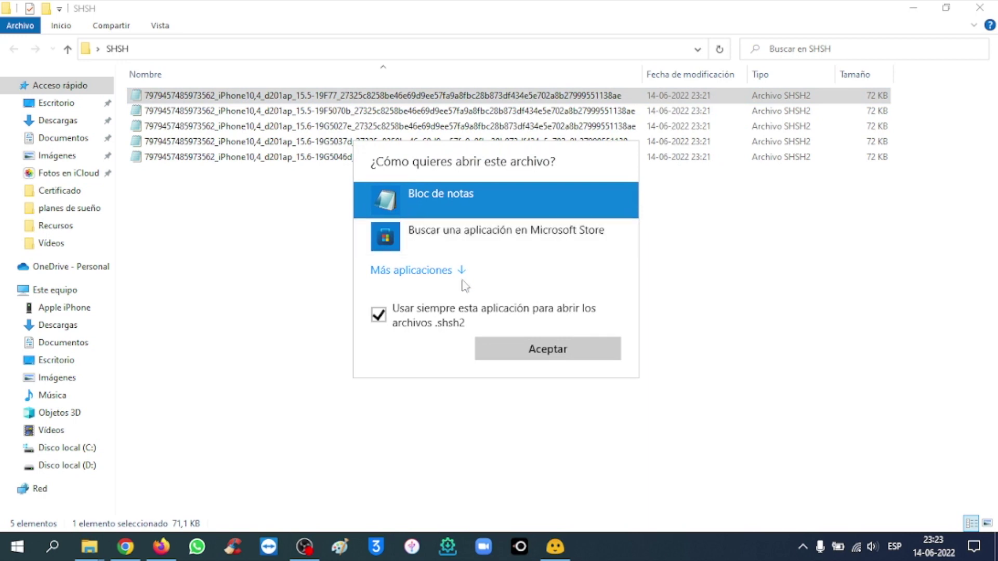
left_click(518, 348)
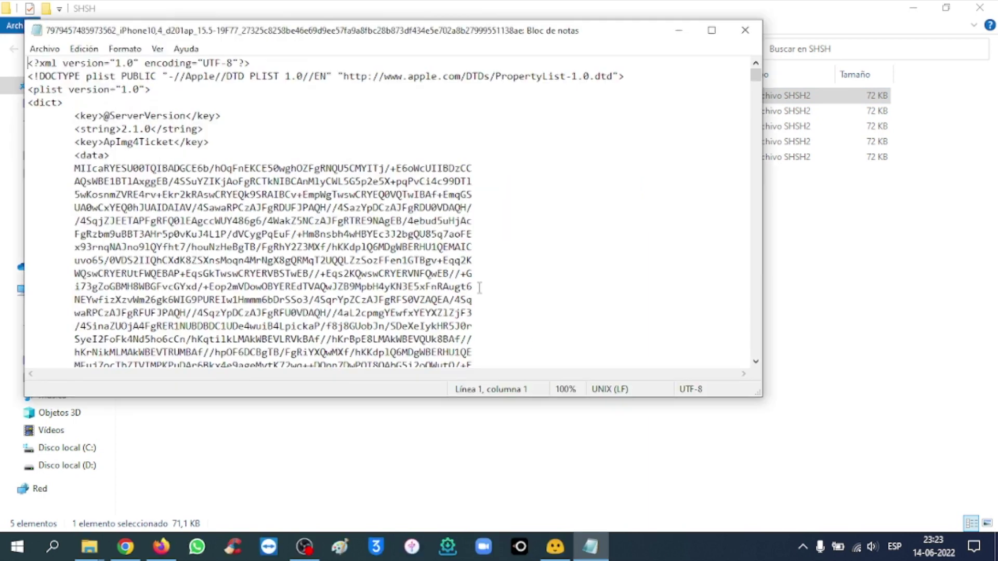
- Search the blob file for "GENERATOR", examine the generator string, and close both the file and the SHSH folder
left_click(83, 49)
left_click(107, 171)
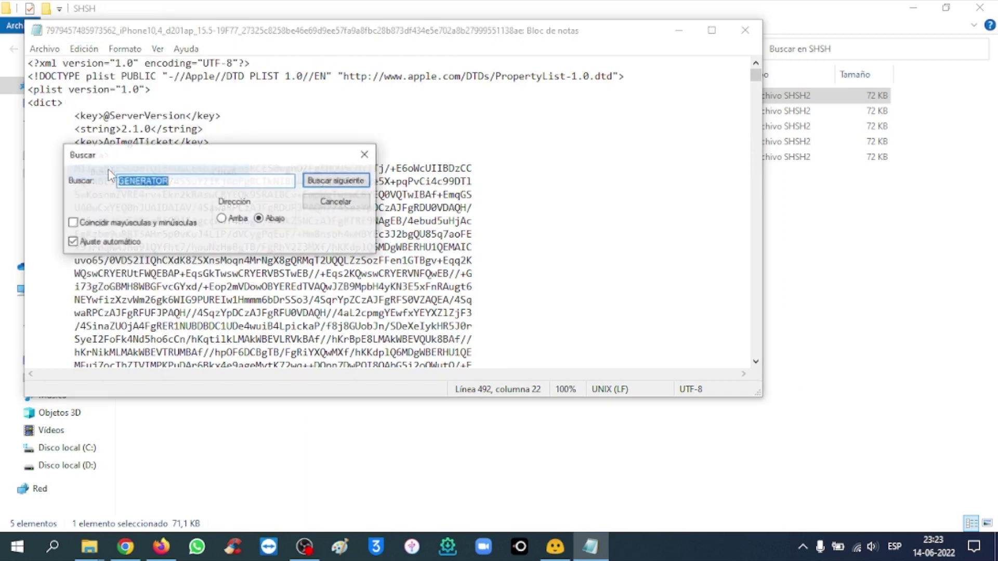
left_click(173, 180)
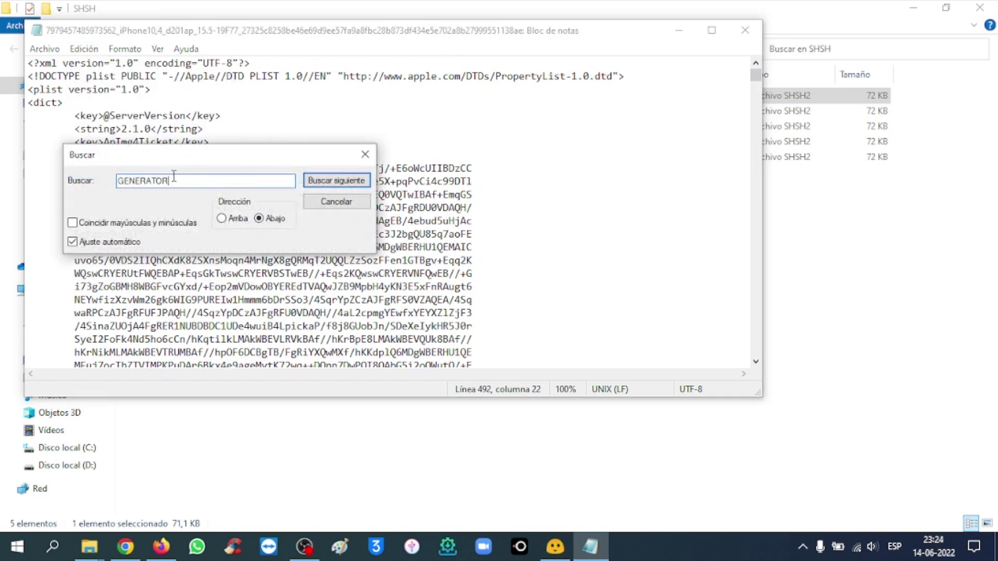
left_click(334, 175)
left_click(365, 154)
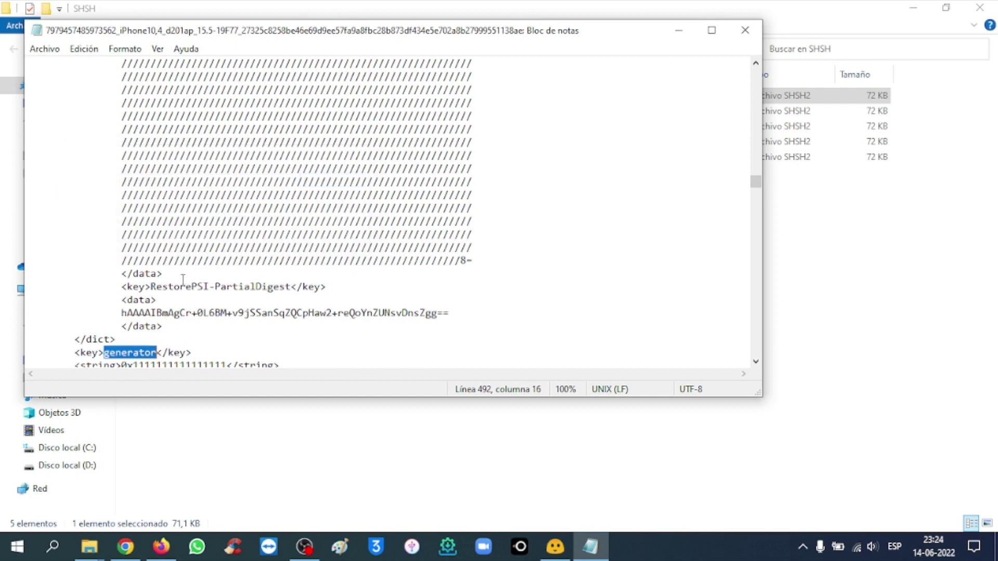
scroll(208, 287, "down", 2)
triple_click(208, 287)
left_click(210, 286)
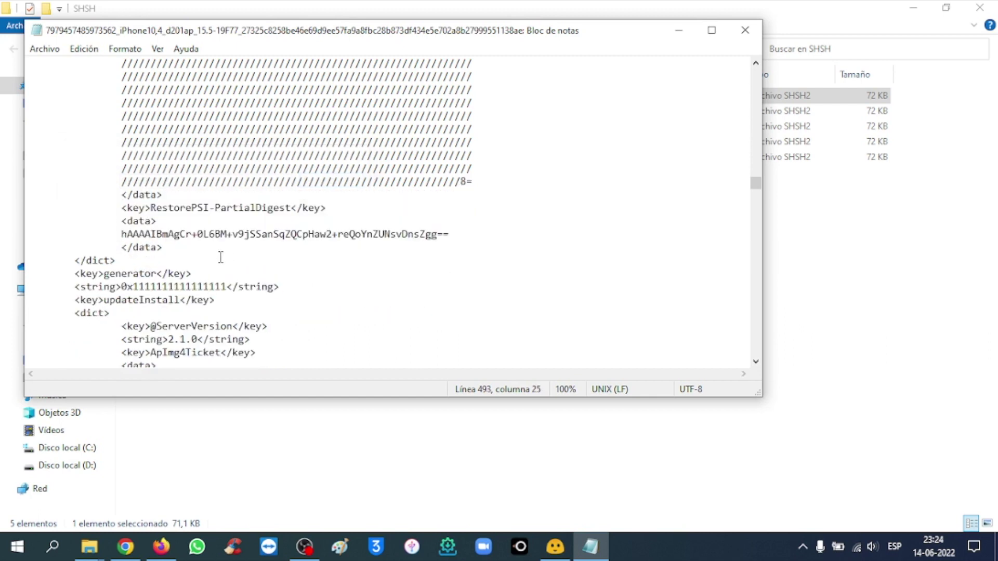
key("alt+F4")
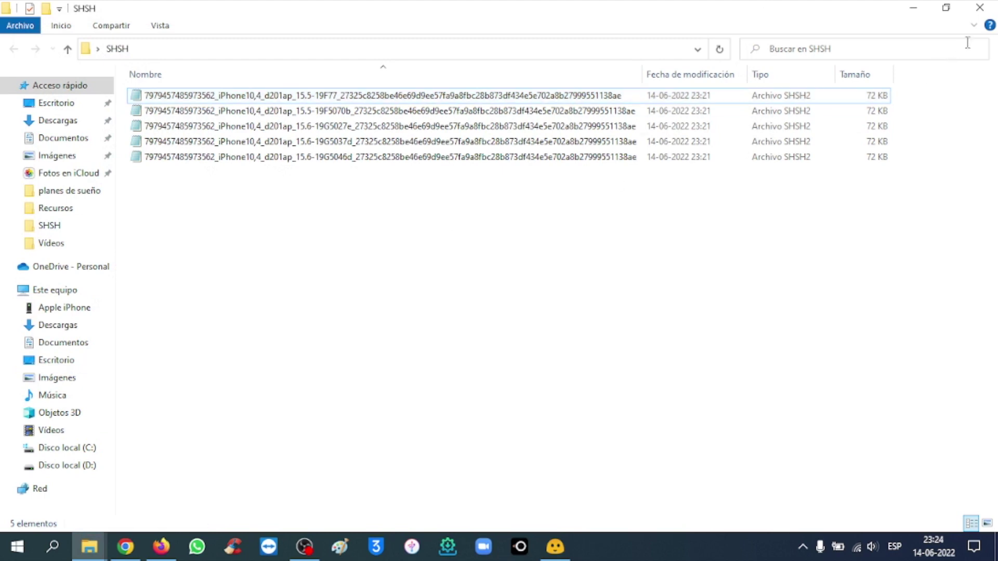
left_click(984, 10)
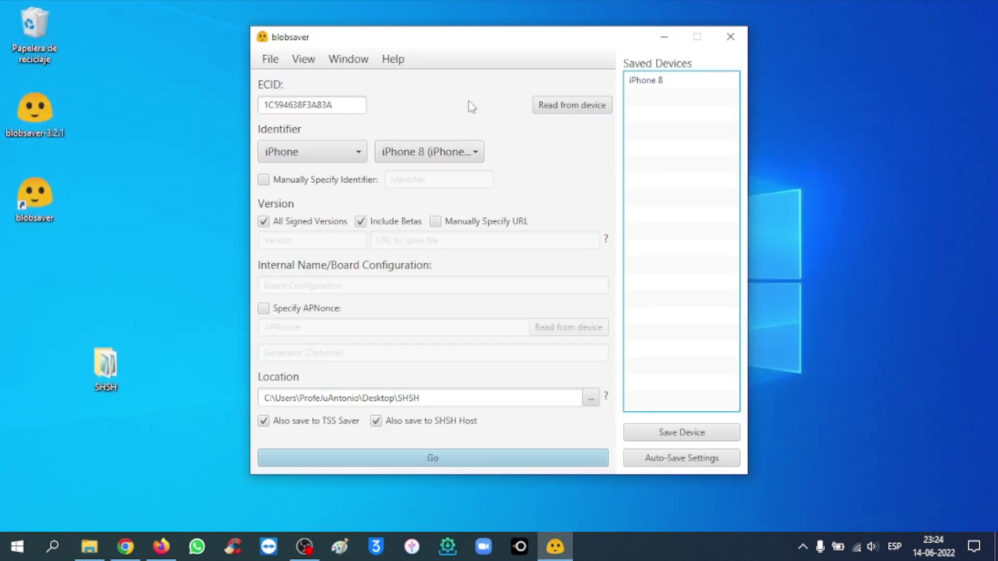
- Open blobsaver's online check for valid blobs and choose the 15.5-19F5070b blob file as the APTicket
left_click(398, 67)
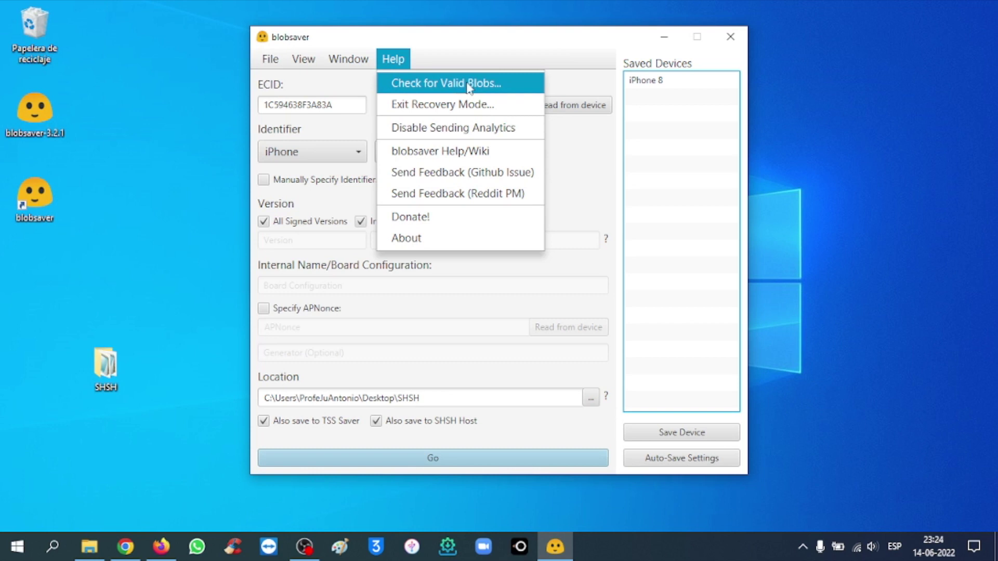
left_click(506, 86)
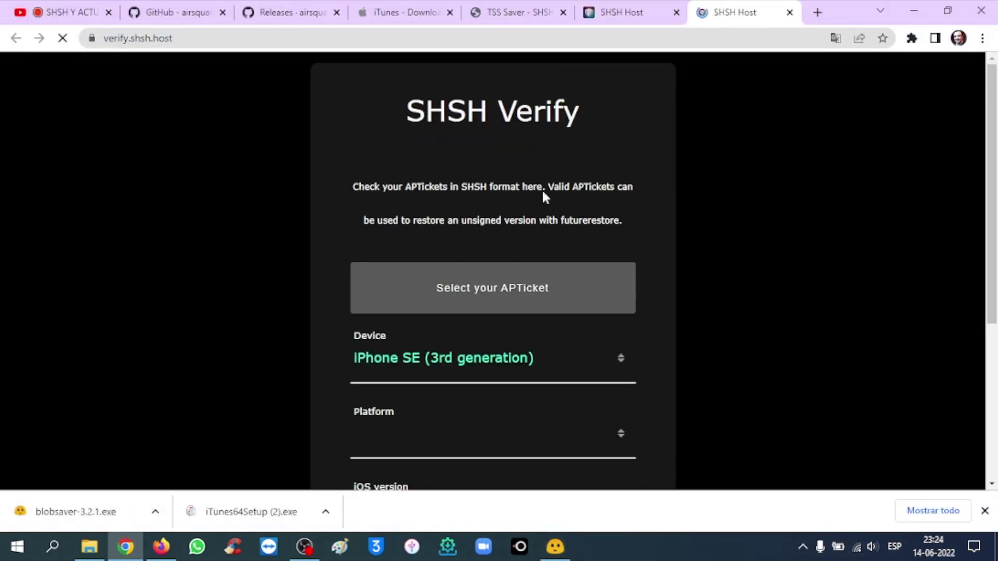
scroll(543, 190, "down", 1)
scroll(543, 190, "down", 2)
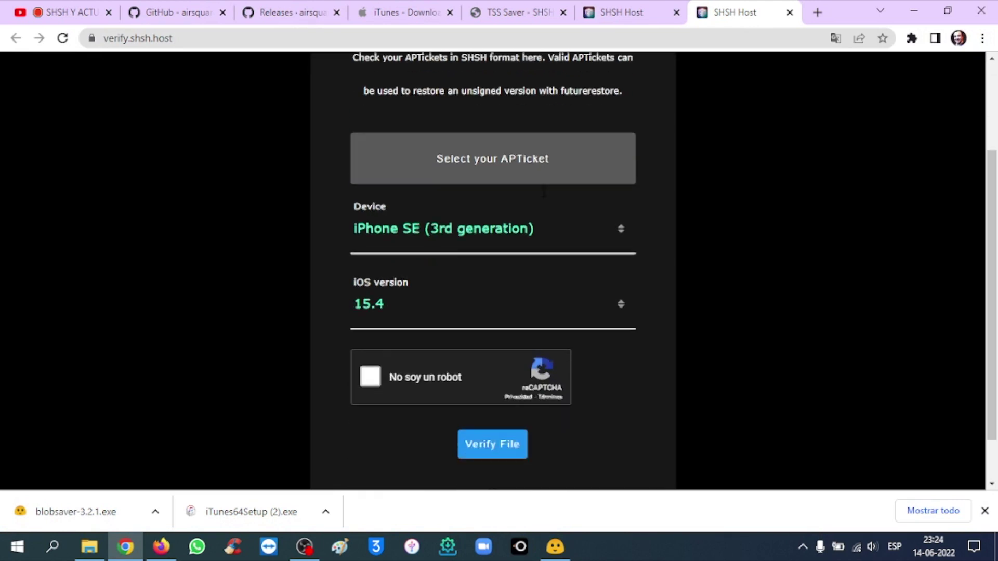
left_click(510, 151)
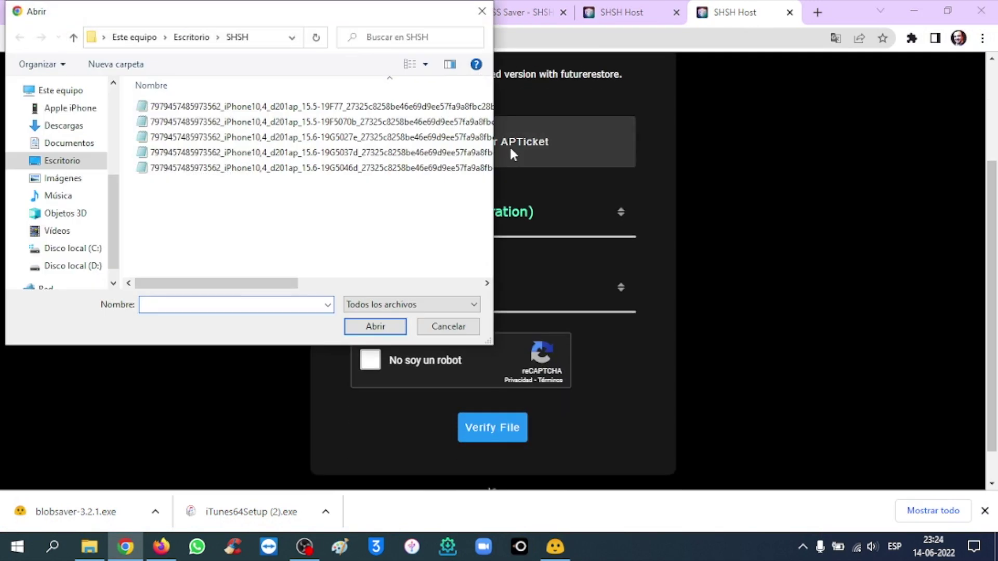
left_click(338, 122)
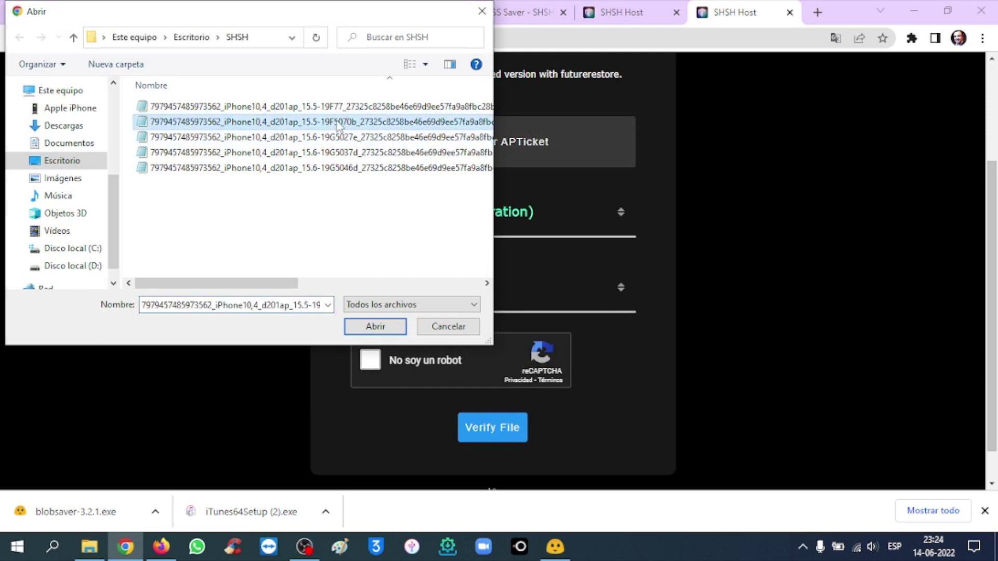
left_click(379, 327)
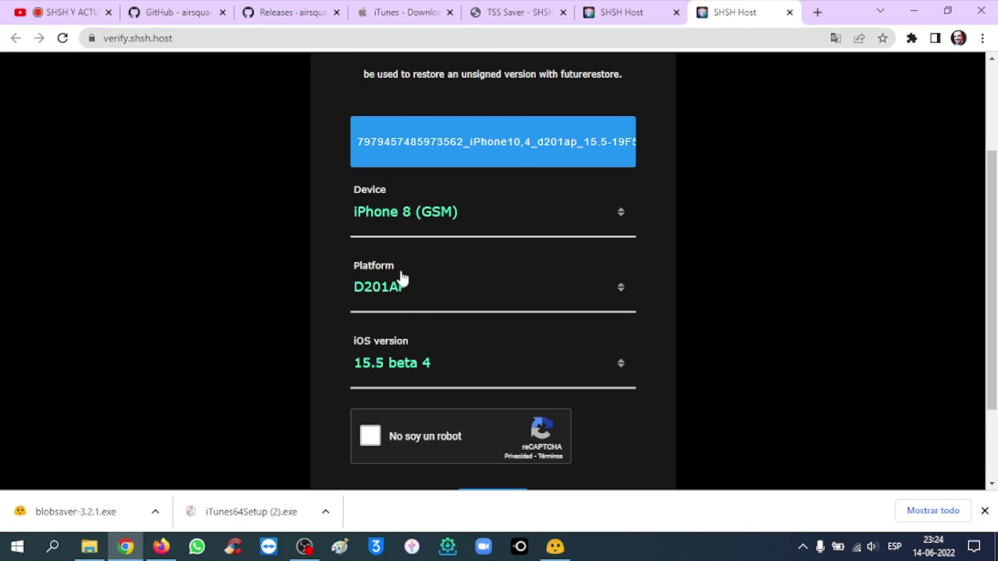
- Complete the robot check, verify the uploaded blob, and examine its validity and generator in the report
scroll(274, 348, "down", 1)
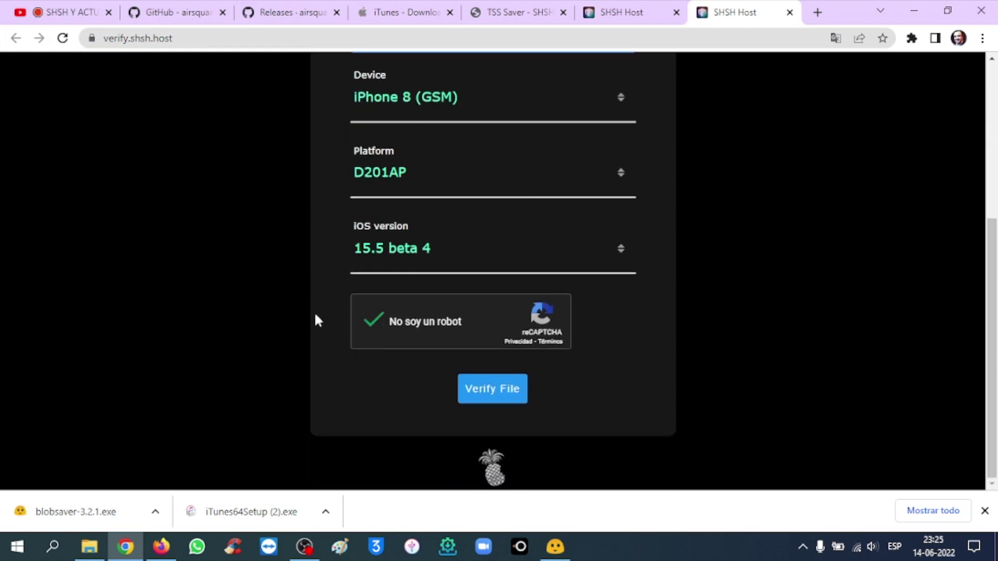
left_click(506, 399)
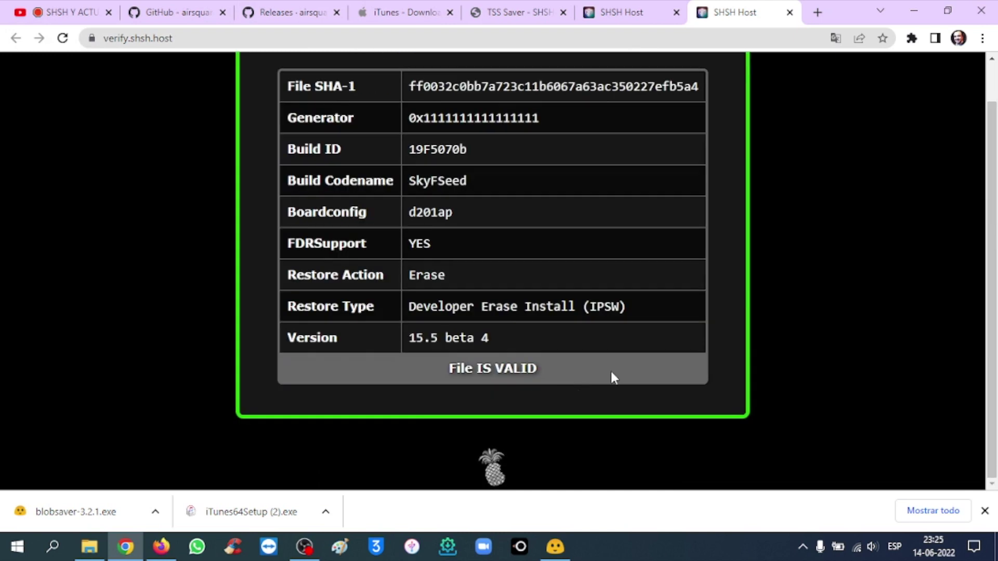
scroll(610, 371, "up", 1)
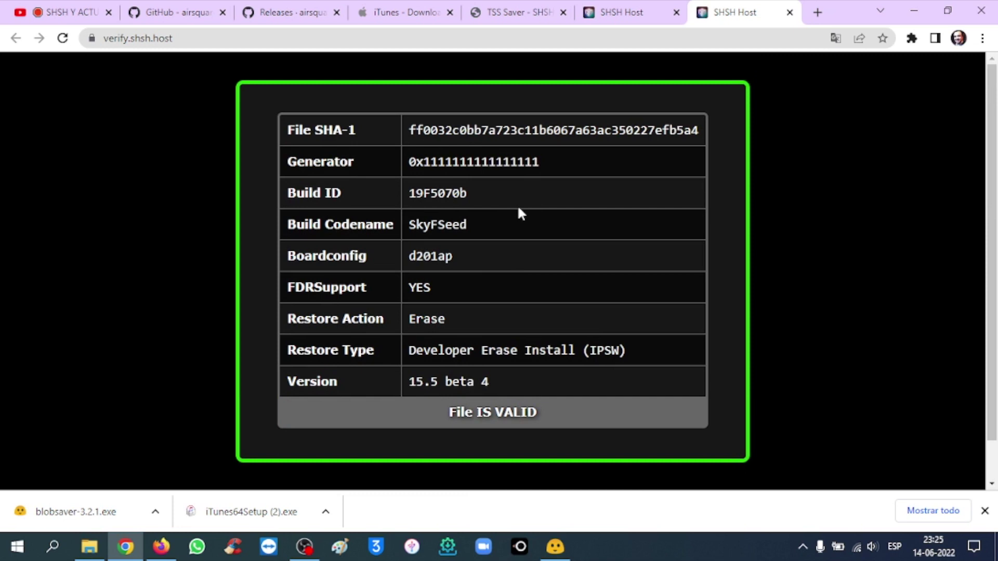
left_click_drag(447, 413, 538, 414)
double_click(503, 161)
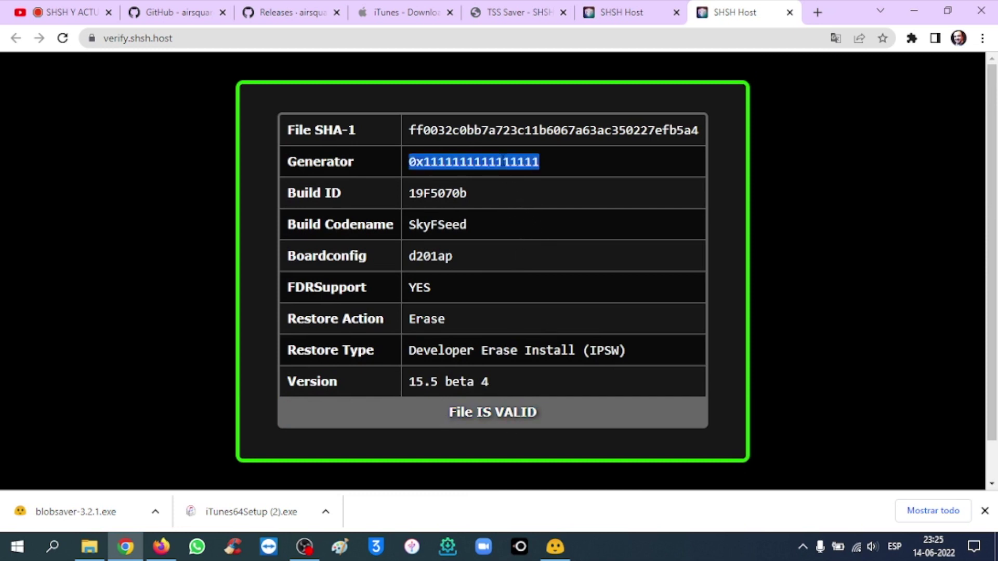
left_click(560, 170)
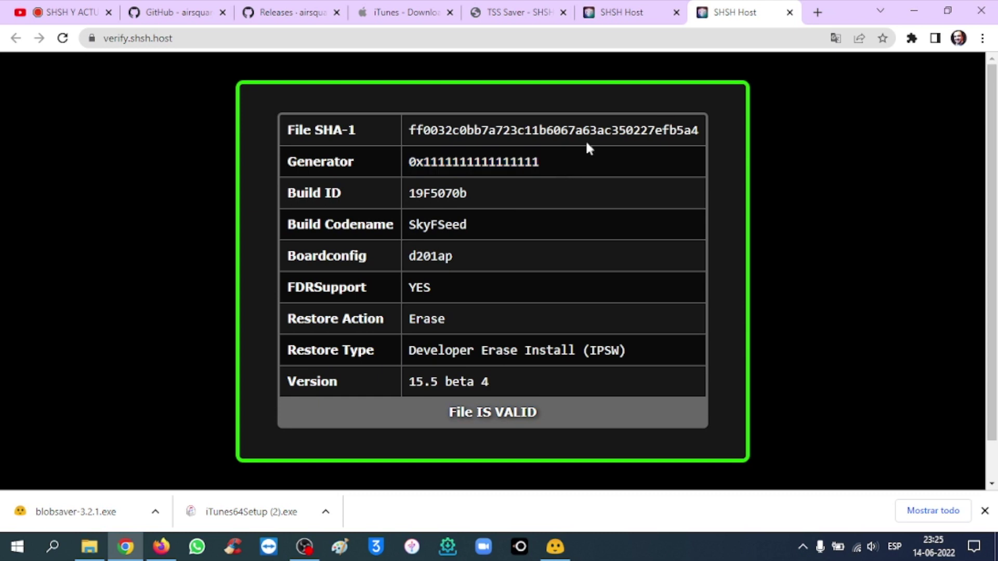
- Return to blobsaver, read the connected iPhone 13 Pro Max's ECID and identifier, and start reading its APNonce with recovery mode accepted
left_click(919, 6)
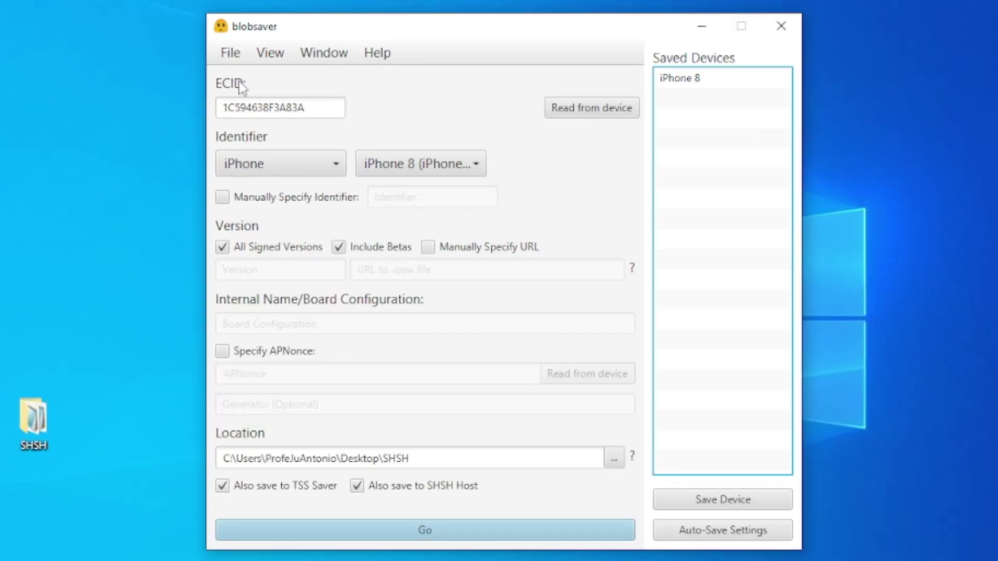
left_click(591, 114)
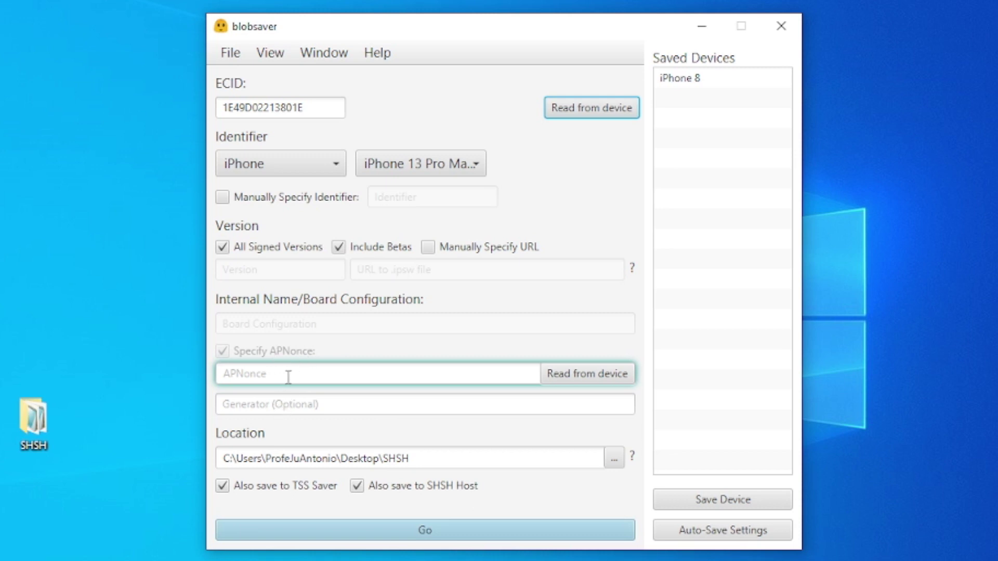
left_click(580, 373)
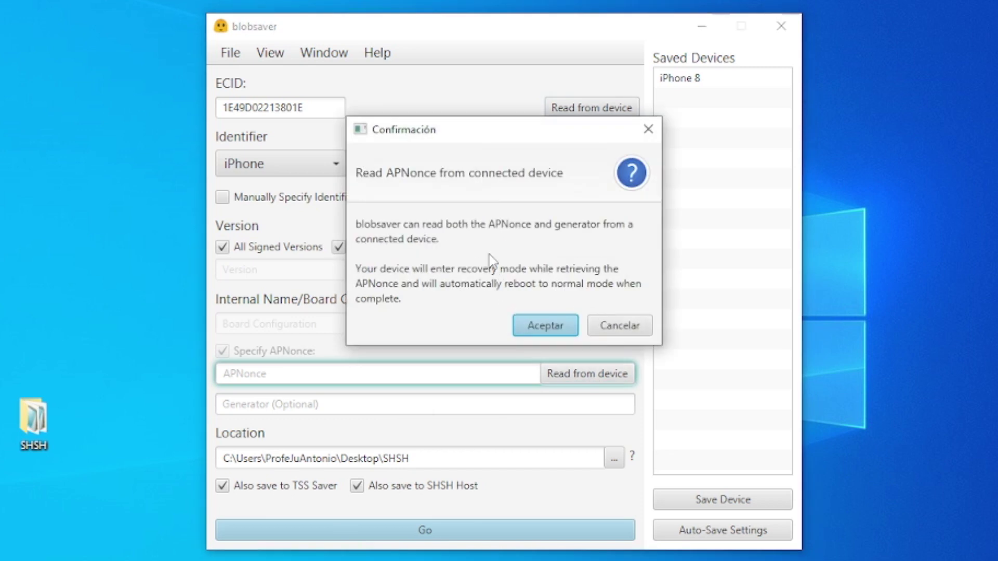
left_click(546, 326)
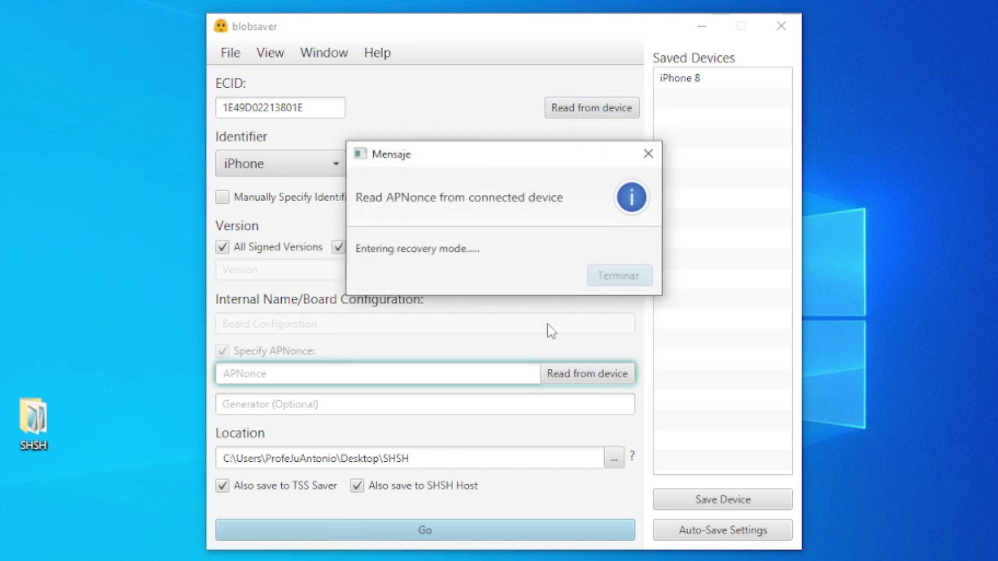